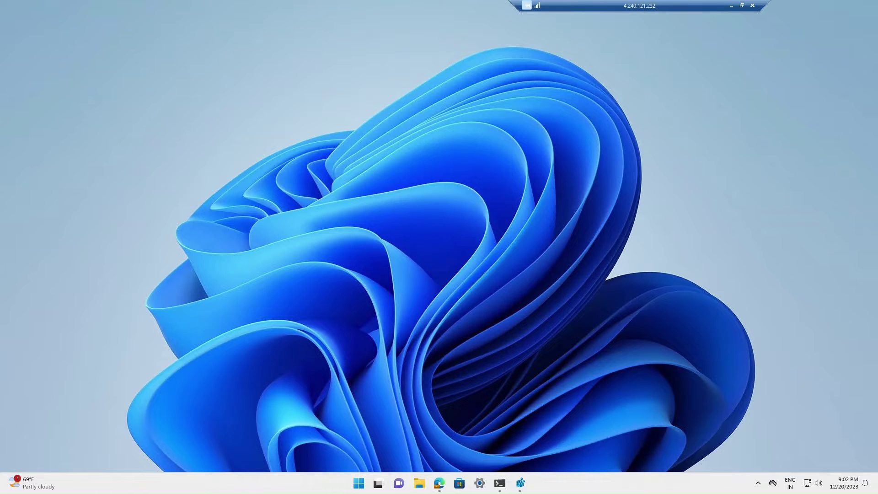
In the Microsoft Defender device inventory, create and save the manual tag Centos on device mde-centos8-01 and reload the device list
key("alt+Tab")
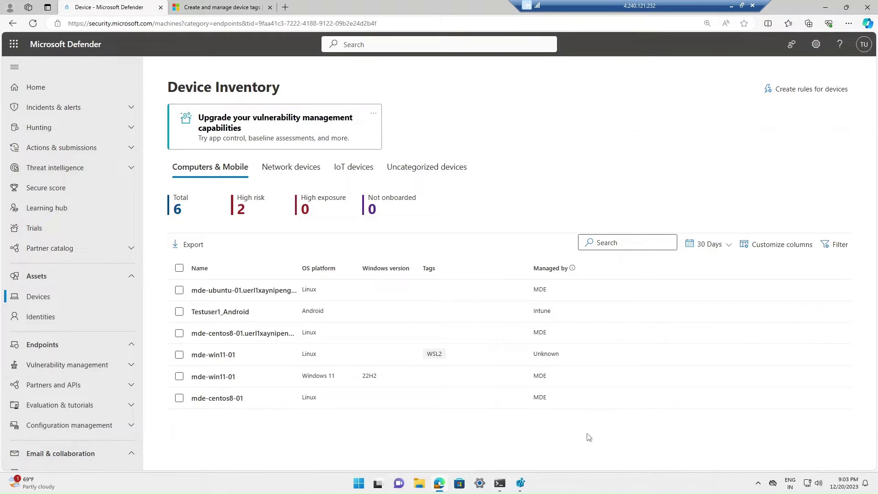
left_click(366, 400)
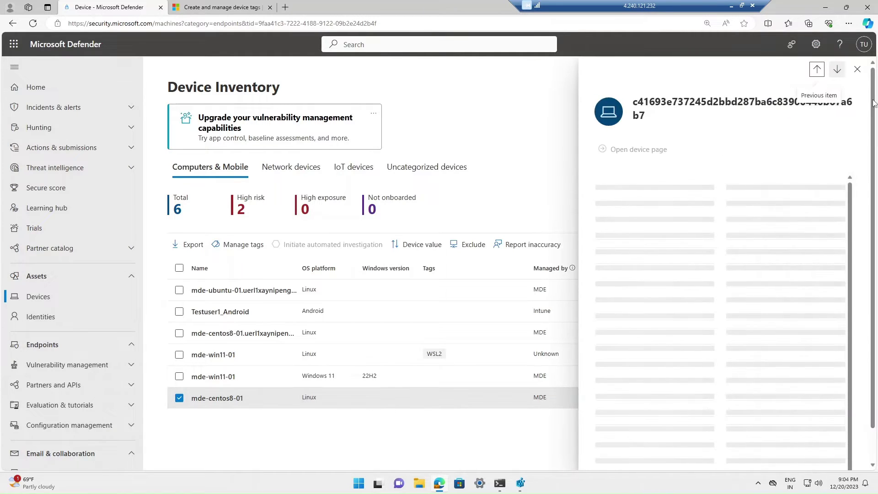
scroll(722, 169, "down", 5)
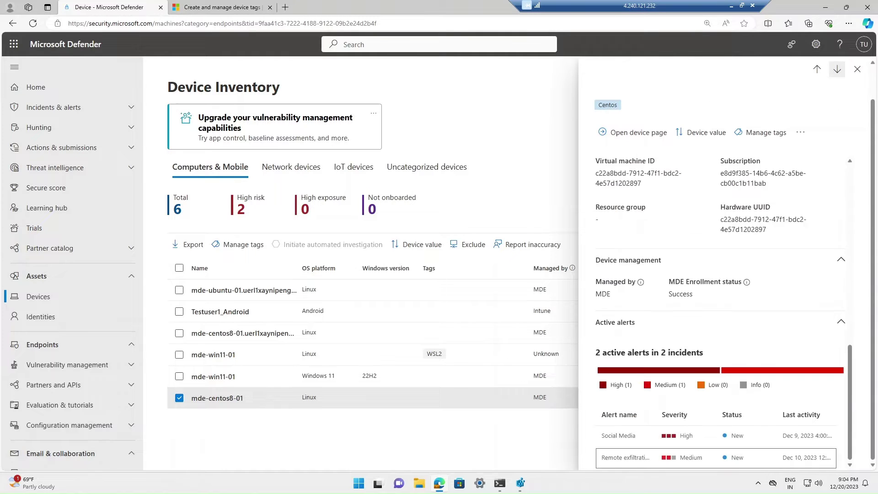
left_click(765, 133)
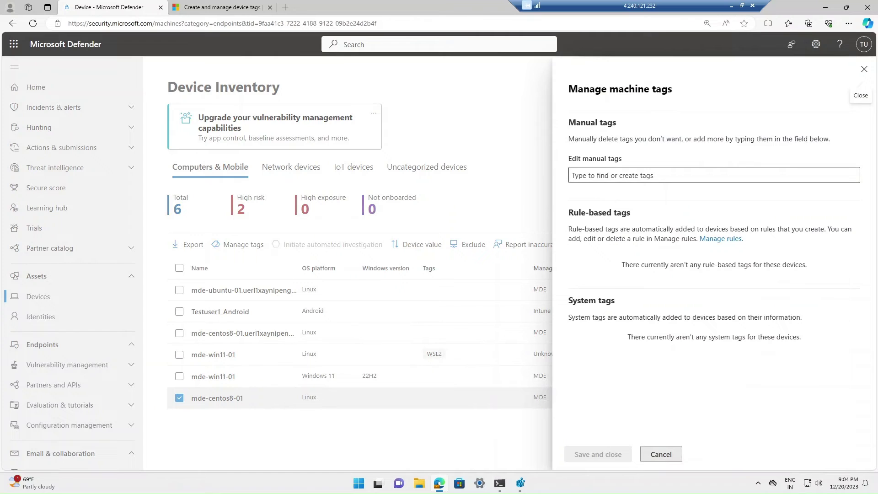
left_click(641, 175)
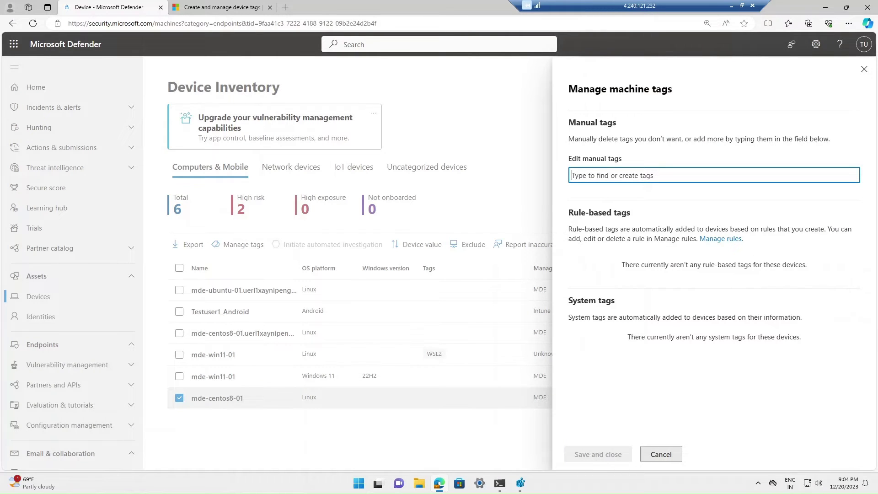
type("Cent")
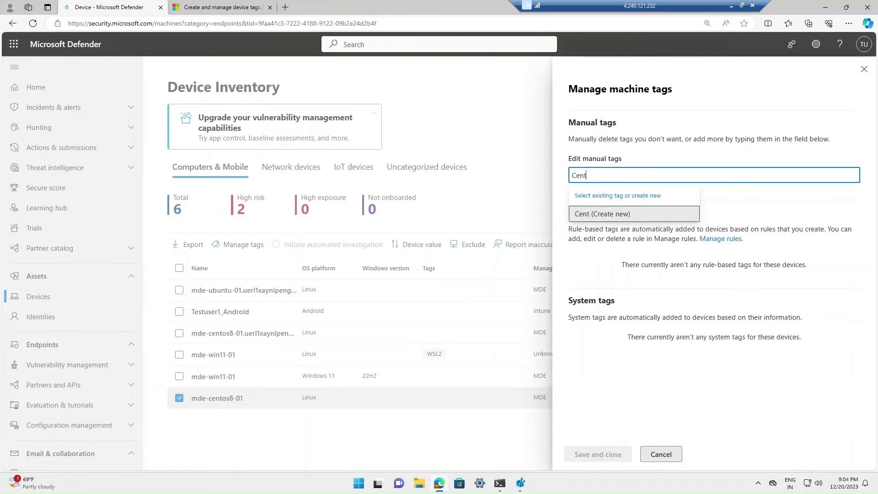
type("os")
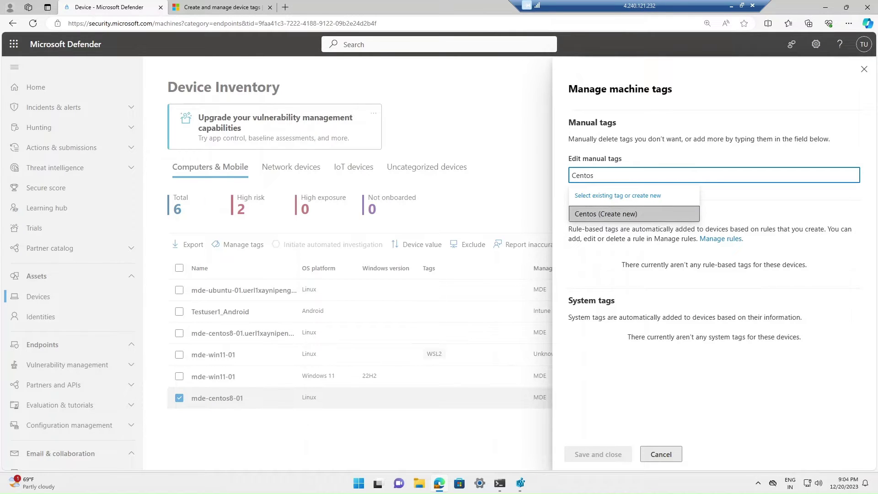
left_click(630, 216)
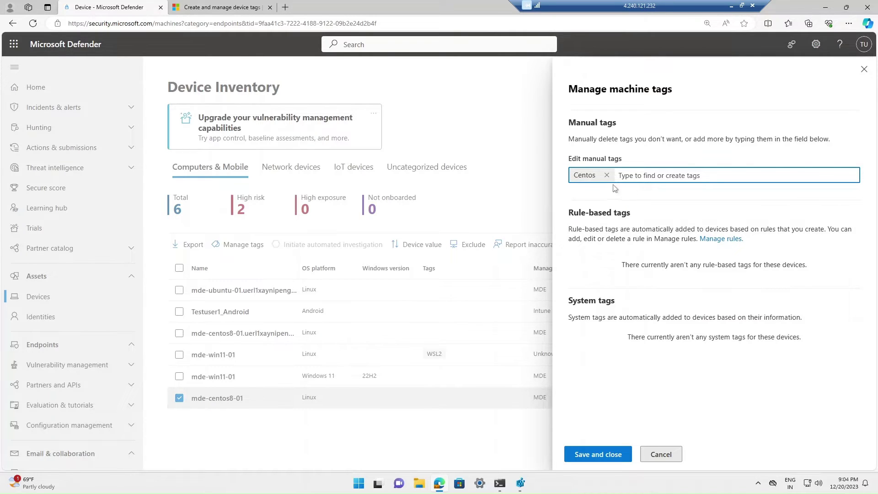
left_click(597, 455)
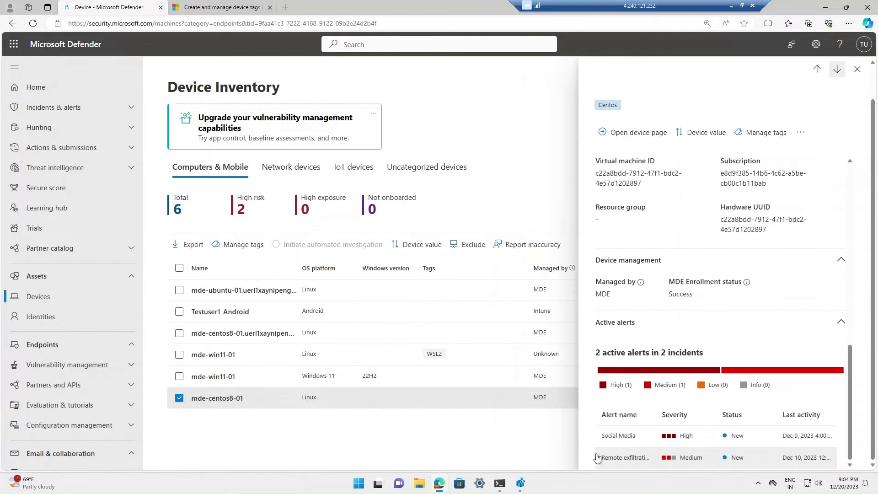
left_click(857, 69)
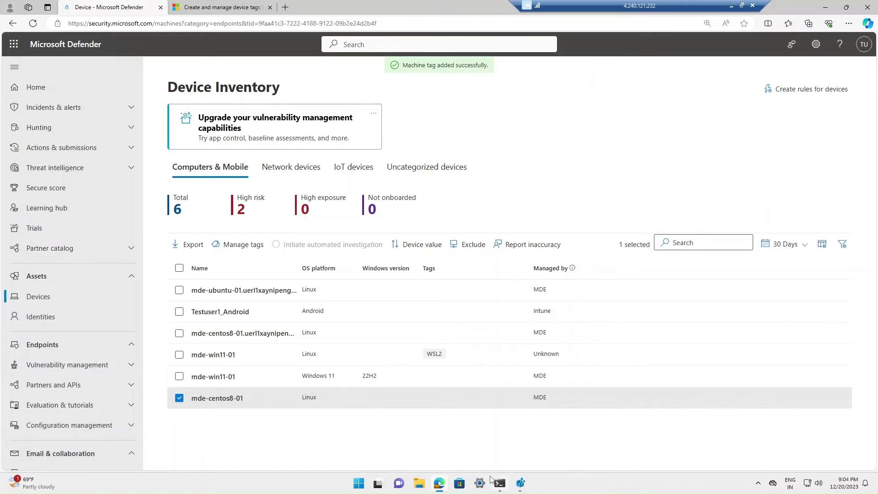
left_click(33, 23)
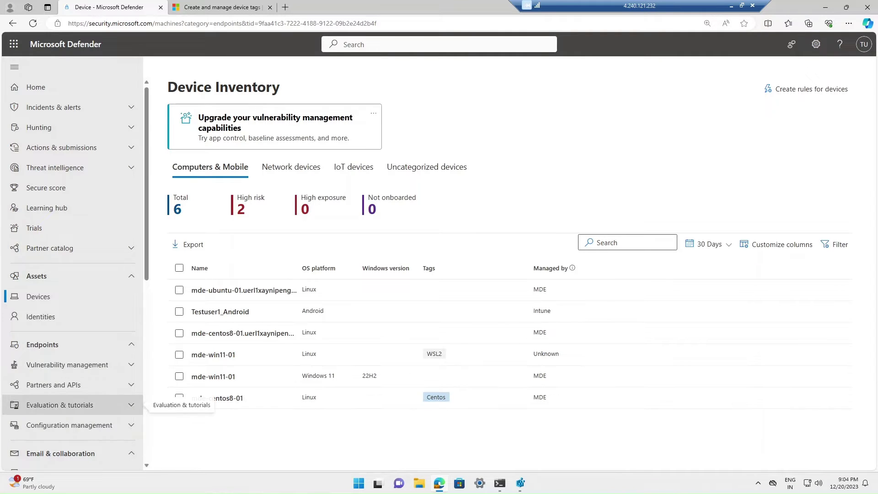
Remove the manual tag Centos from device mde-centos8-01 and save the change
left_click(438, 401)
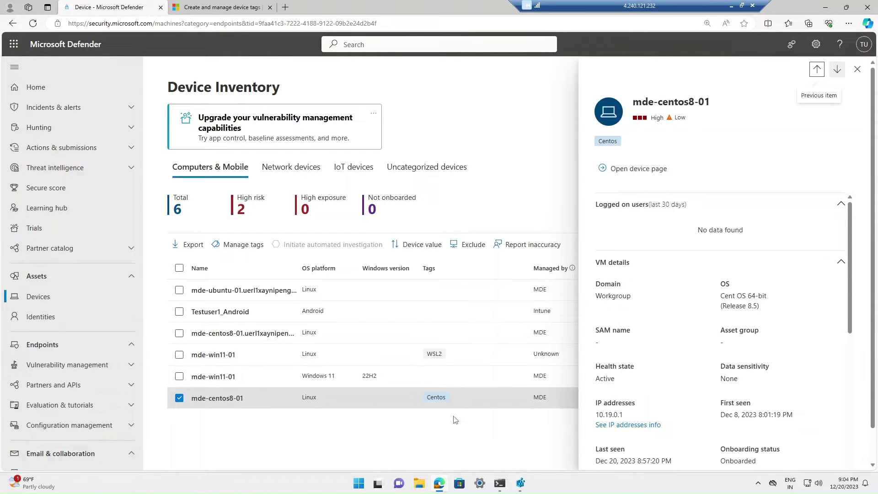
scroll(503, 418, "down", 5)
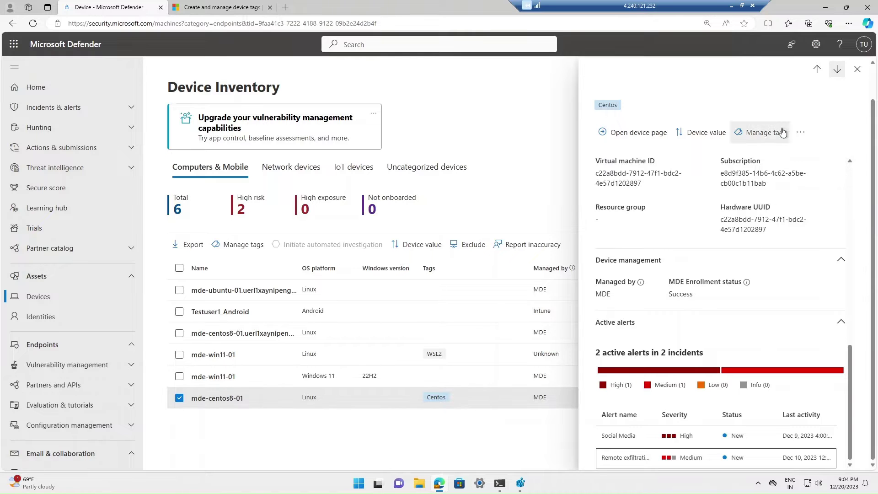
left_click(767, 134)
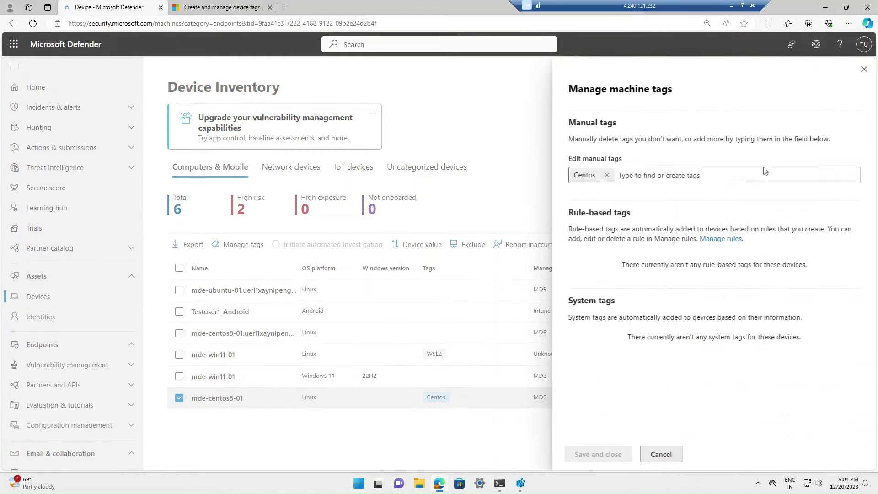
left_click(607, 176)
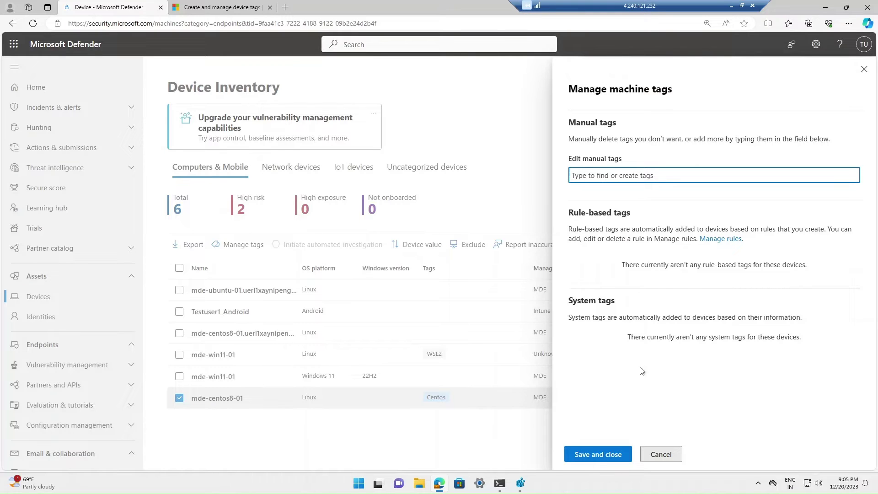
left_click(596, 457)
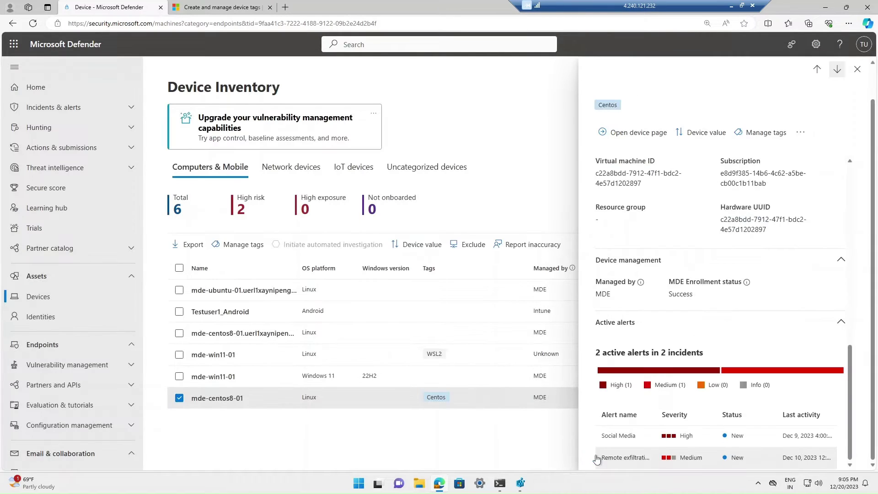
left_click(854, 72)
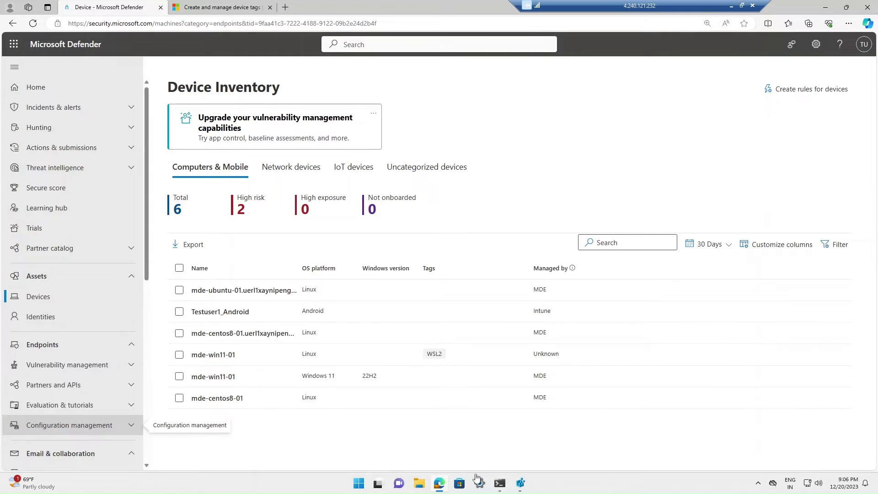
In the Administrator Command Prompt, enter a REG ADD command for REG_SZ value Group with data TAGNAME under HKEY_LOCAL_MACHINE\SOFTWARE\Policies\Microsoft\Windows Advanced Threat Protection\DeviceTagging
left_click(521, 483)
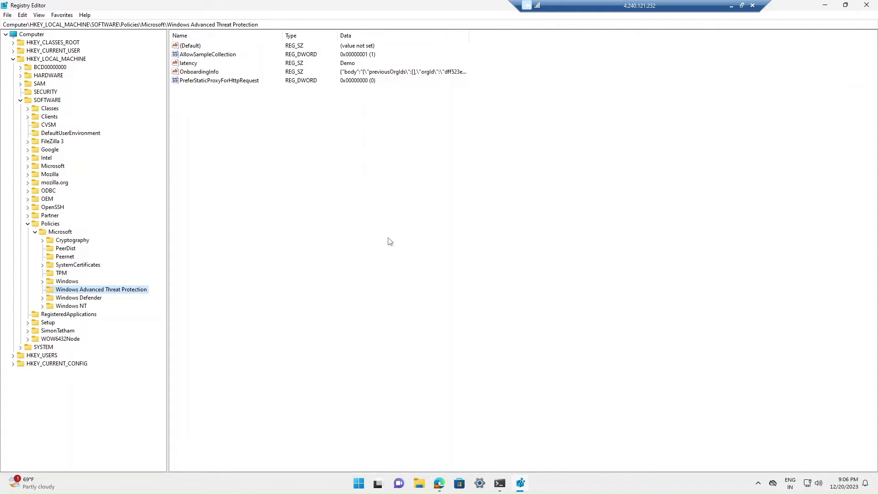
left_click(500, 484)
left_click(80, 10)
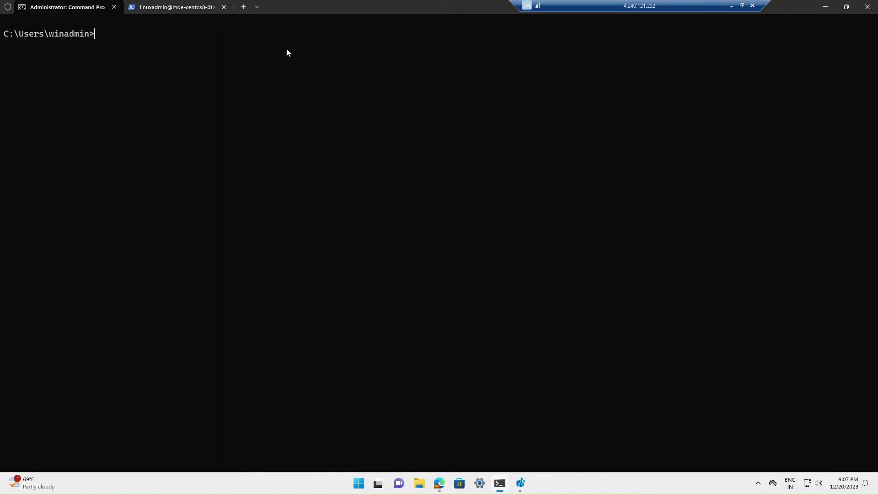
type("REG ADD \"HKEY_LOCAL_MACHINE\\SOFTWARE\\Policies\\Microsoft\\Windows Advanced Threat Protection\\DeviceTagging\" /v Group /t REG_SZ /d TAGNAME /f")
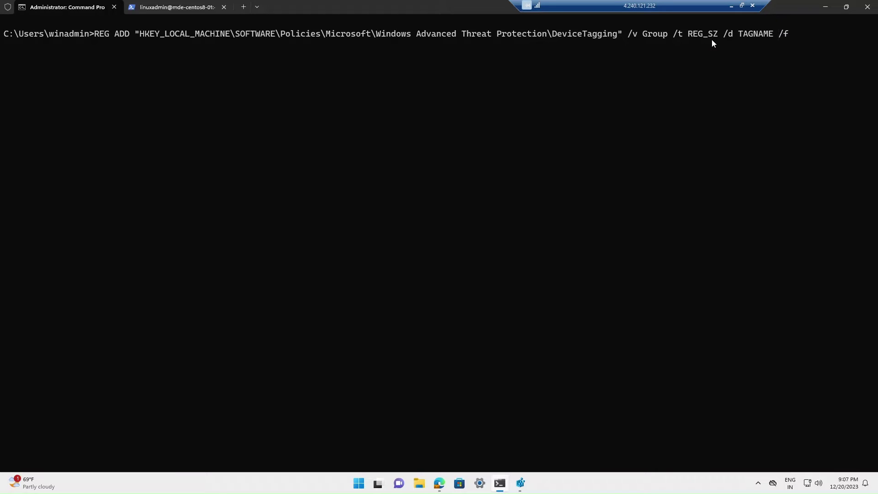
Replace TAGNAME in the REG ADD command with win11_local and check the Windows Advanced Threat Protection key in Registry Editor
key("BackSpace")
key("BackSpace")
key("BackSpace")
key("BackSpace")
key("BackSpace")
key("BackSpace")
key("BackSpace")
type("win11_local")
left_click_drag(739, 37, 792, 38)
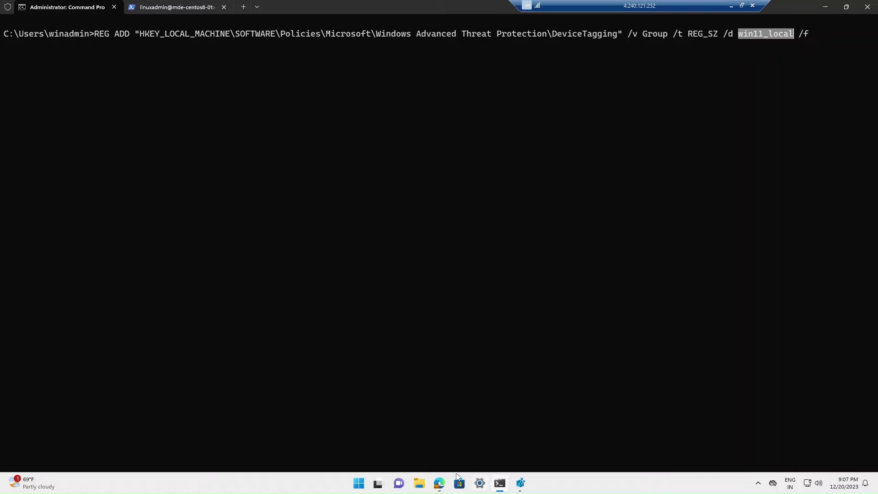
left_click(520, 483)
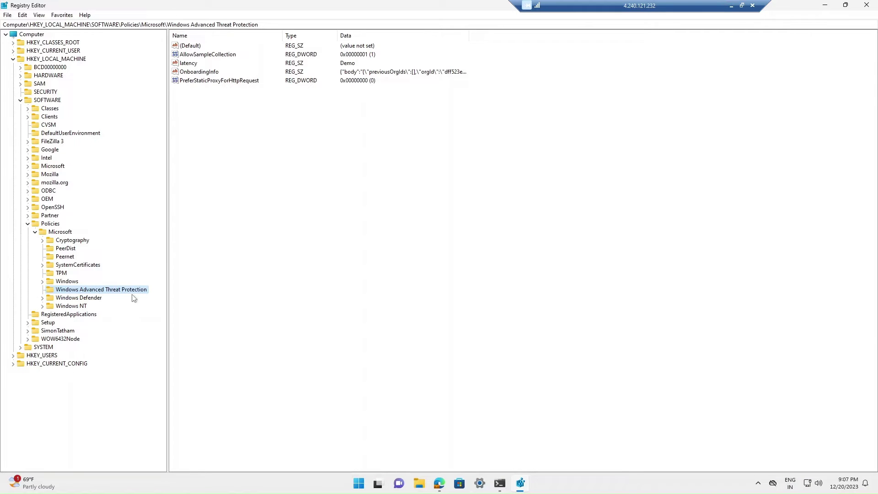
left_click(825, 5)
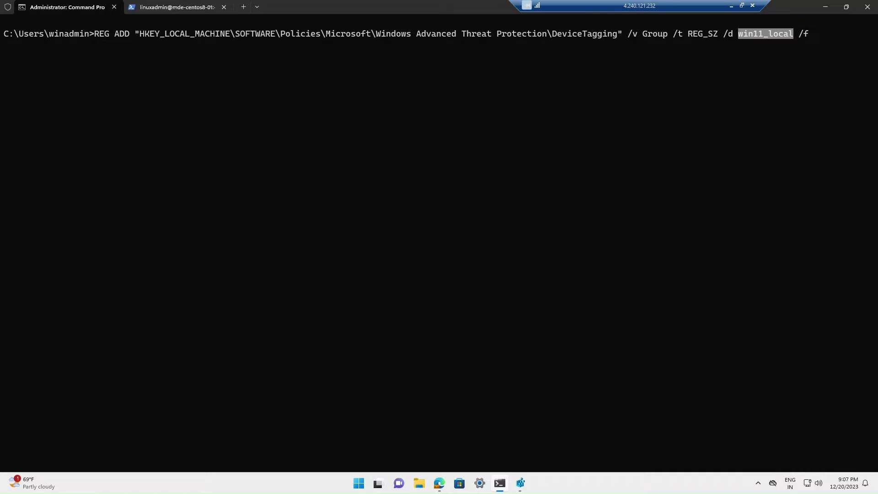
Run mdatp health in the mde-centos8-01 terminal session and examine the edr_device_tags entry
left_click(194, 9)
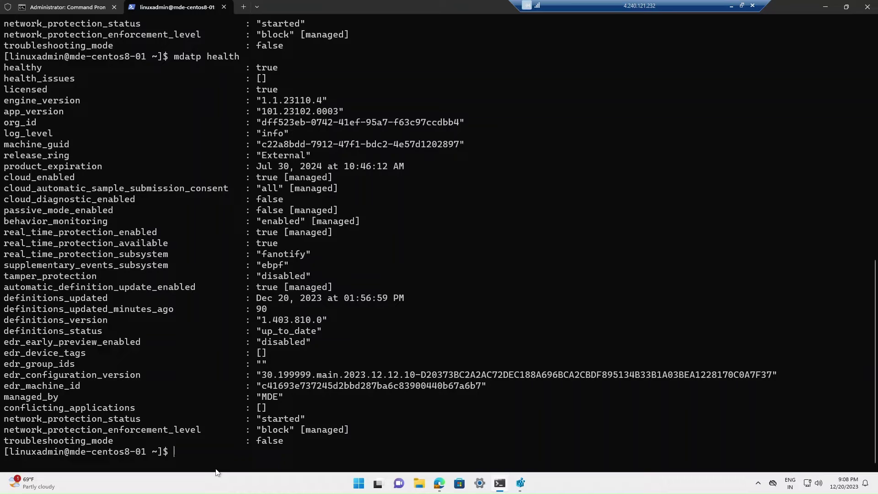
key("Up")
key("Return")
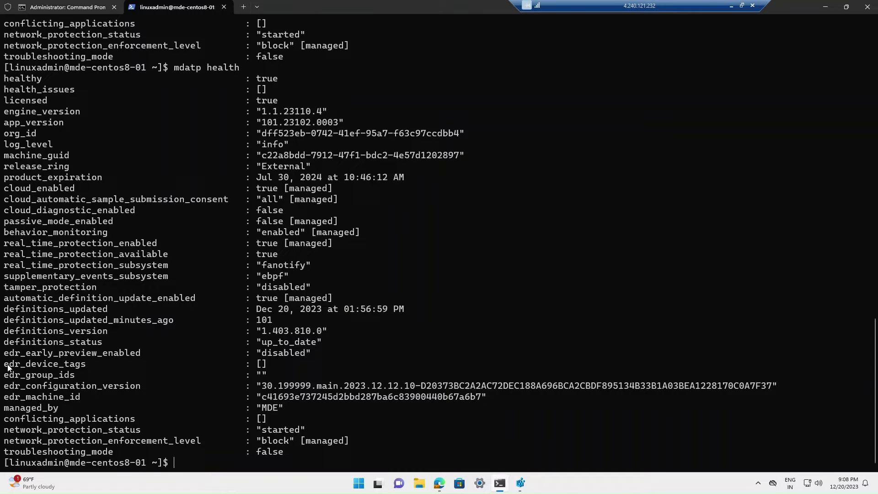
left_click_drag(5, 364, 80, 375)
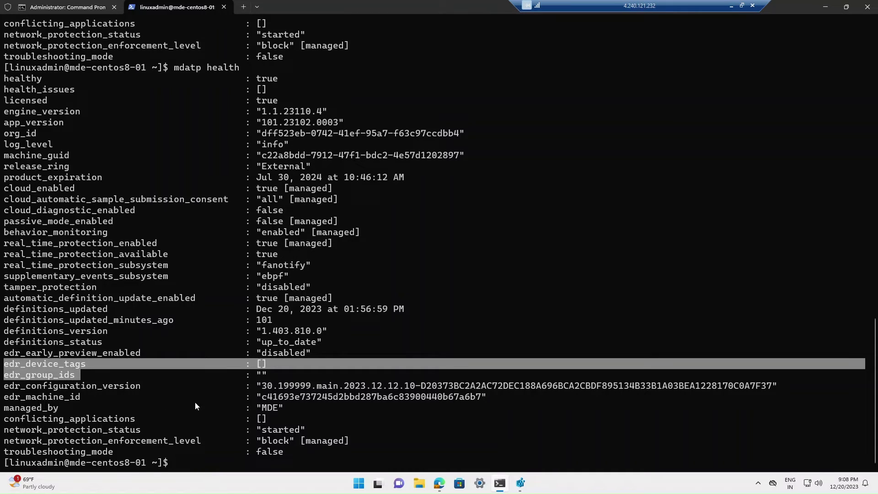
left_click(267, 372)
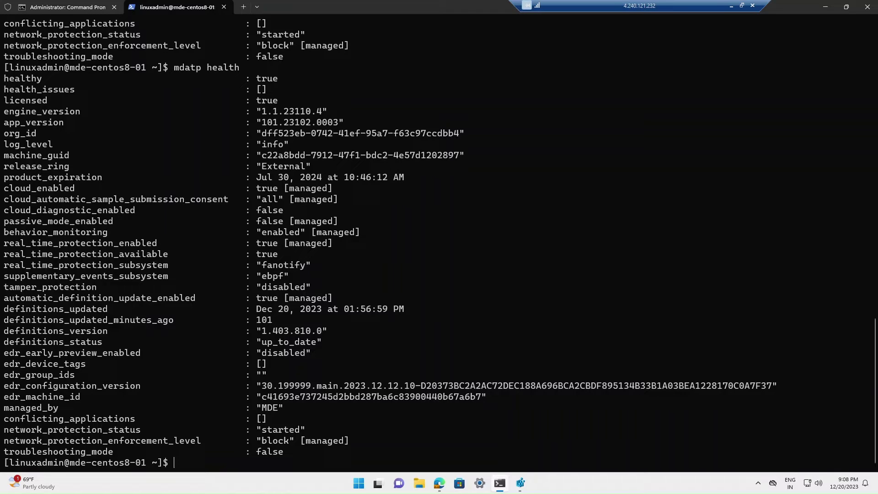
Set the EDR tag GROUP to mde_linux on the CentOS device with mdatp edr tag set, rerunning the command with sudo
type("mdatp edr tag set --name GROUP --value mde_linux")
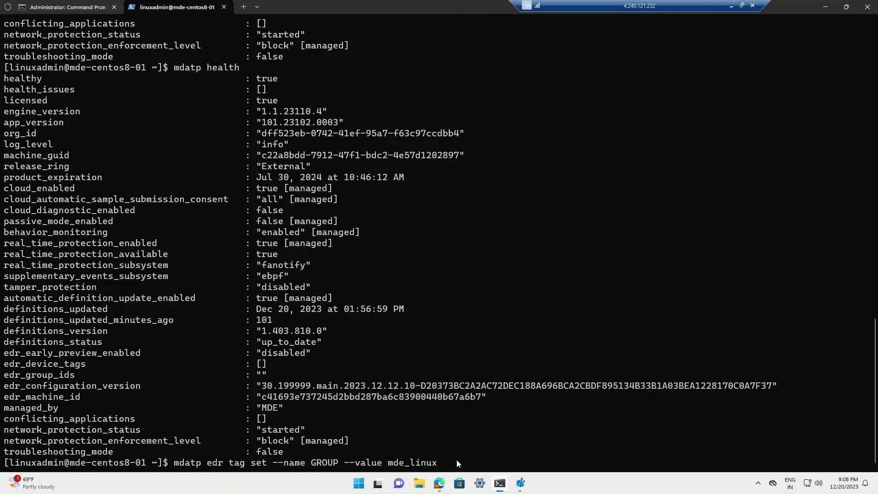
key("Return")
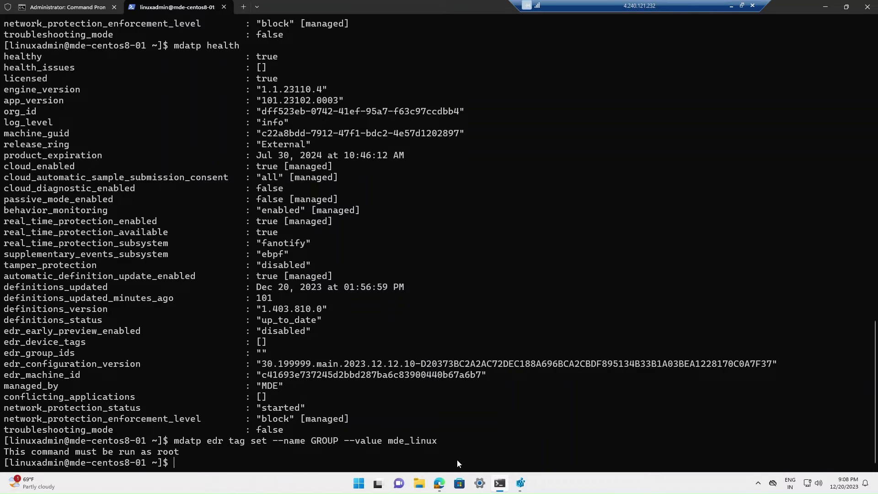
key("Up")
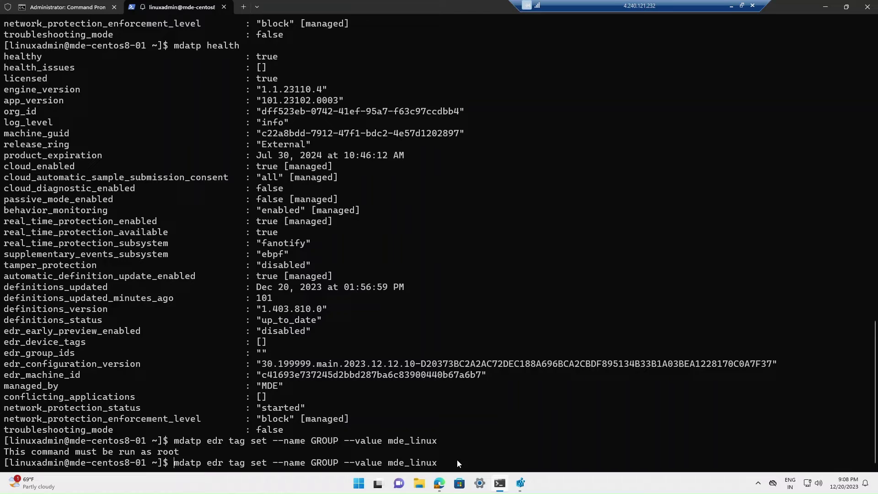
key("Left")
key("Left")
key("Left")
key("Left")
type("sudo")
key("Return")
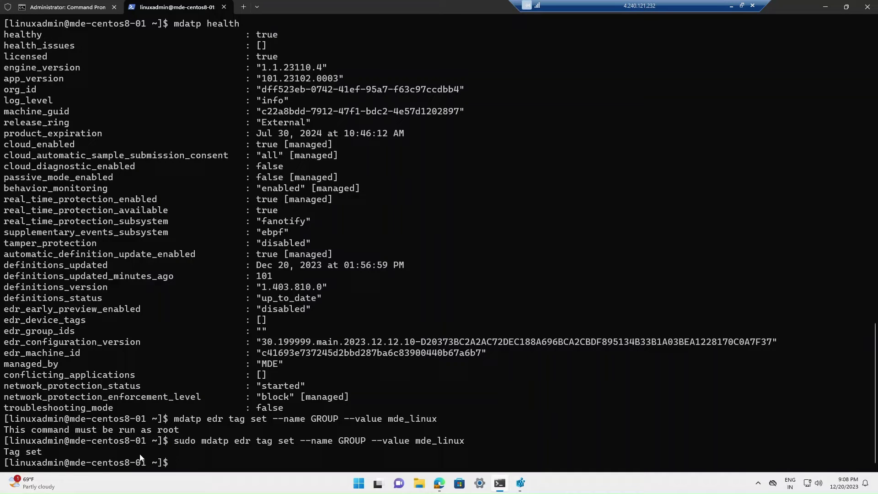
Rerun mdatp health on the CentOS device and check the mde_linux value in edr_device_tags
key("Up")
key("Up")
key("Up")
key("Return")
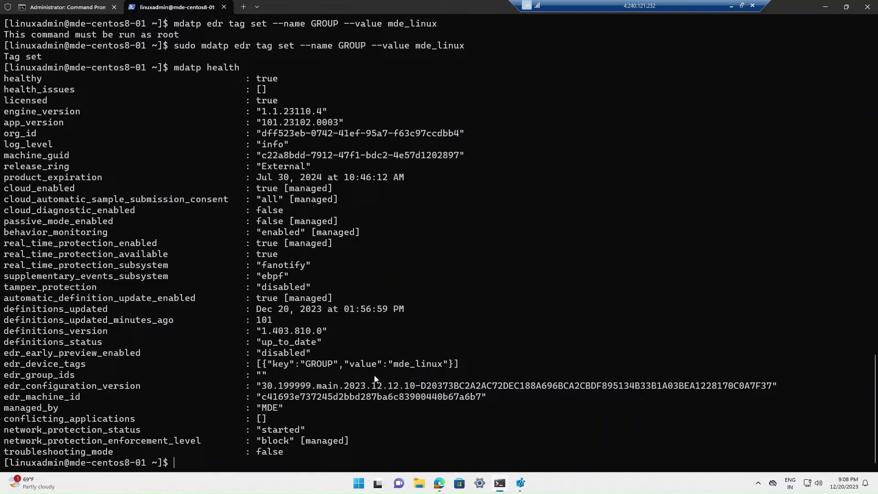
left_click_drag(454, 367, 396, 372)
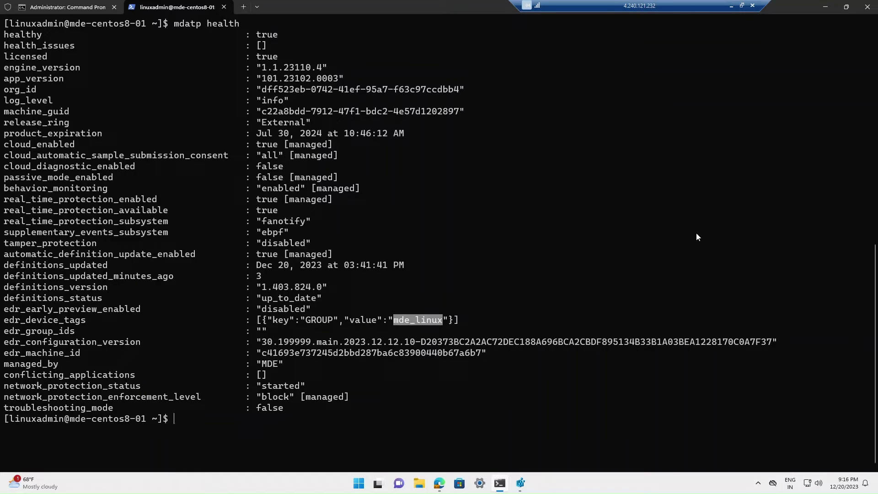
Switch to the Intune admin center and start a new configuration profile for Windows 10 and later using the Custom template
left_click(731, 5)
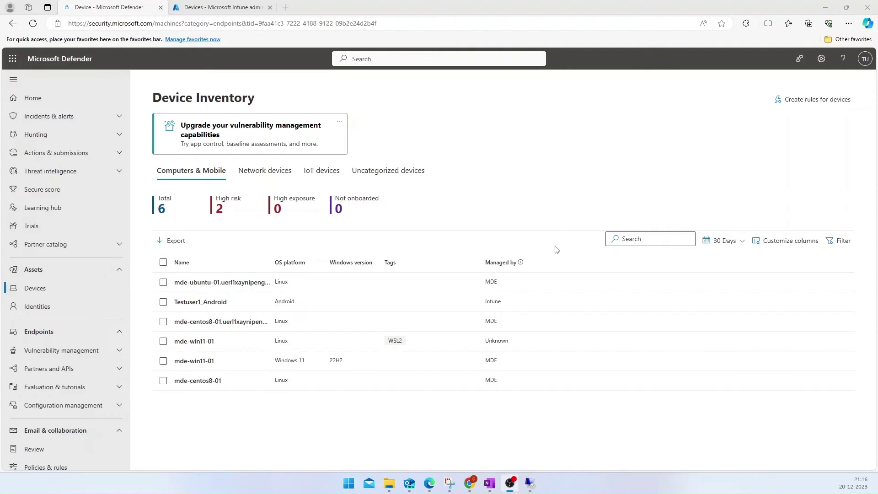
left_click(224, 8)
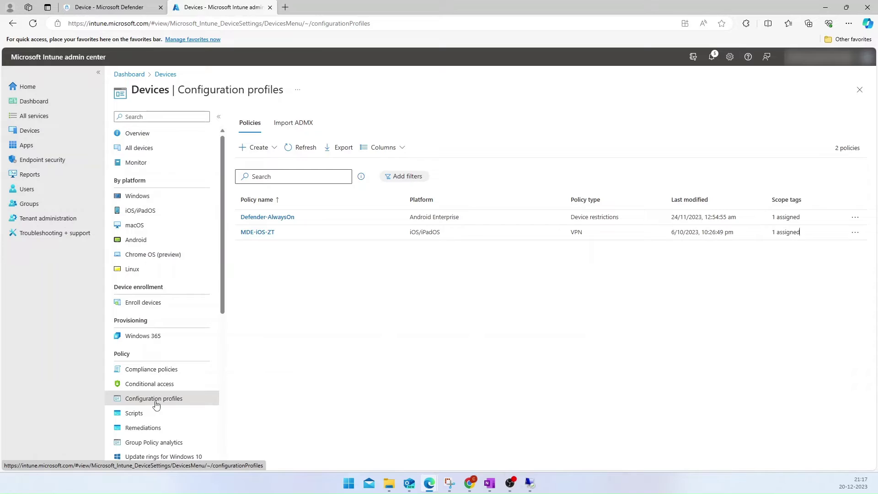
left_click(265, 147)
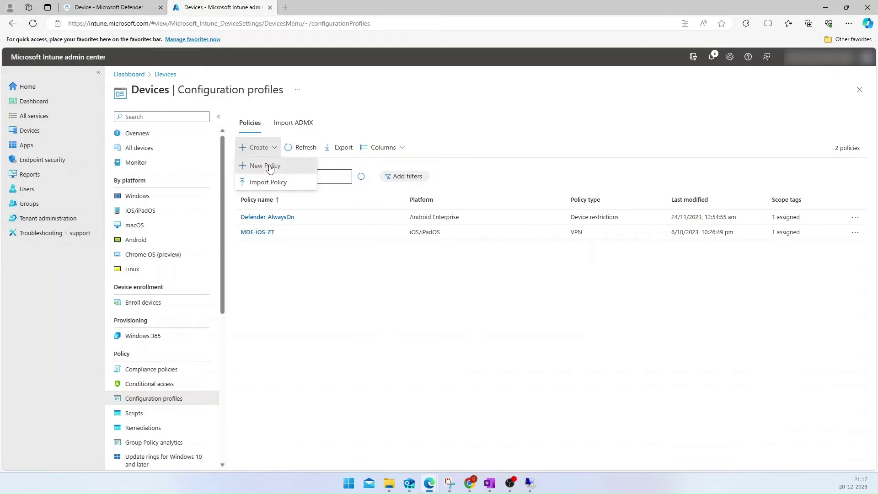
left_click(270, 169)
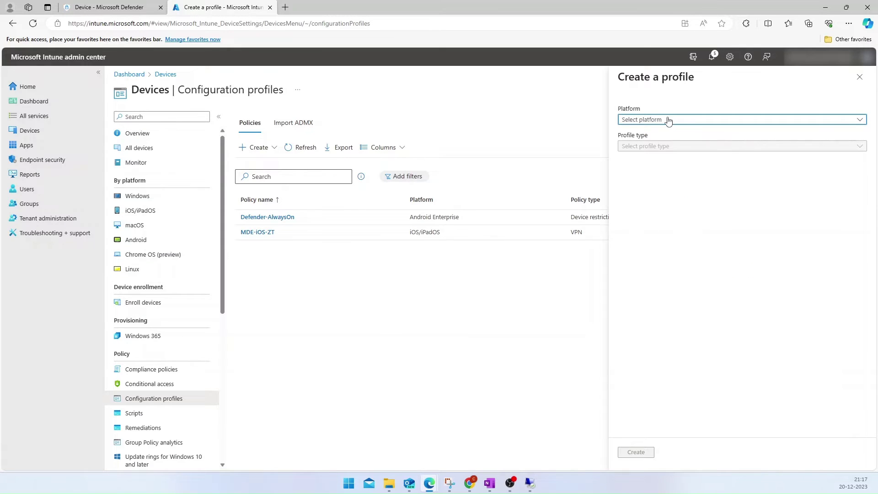
left_click(667, 120)
left_click(657, 207)
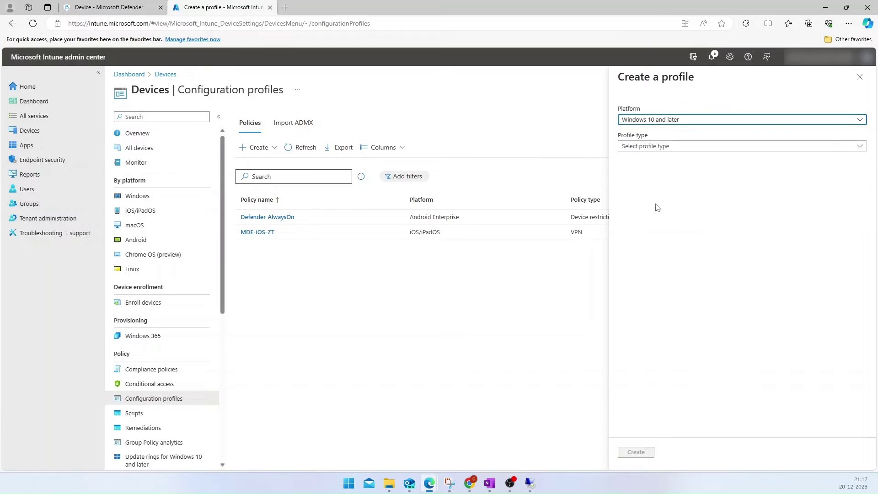
left_click(665, 146)
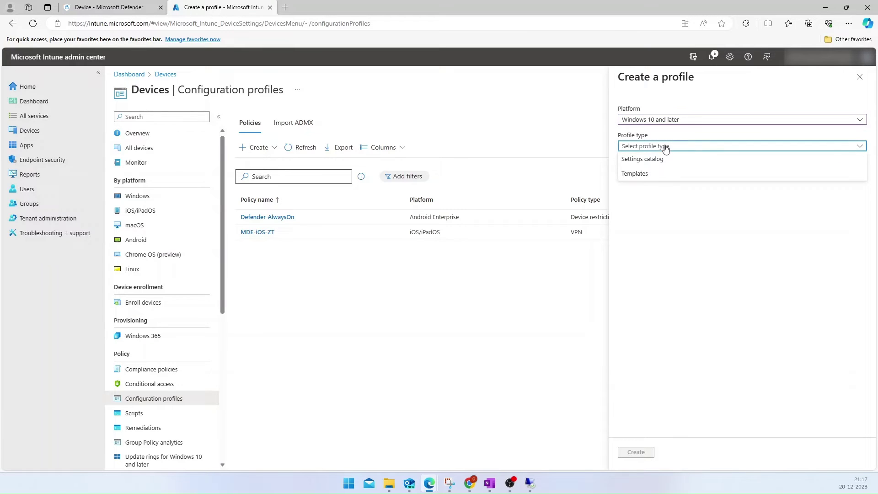
left_click(651, 176)
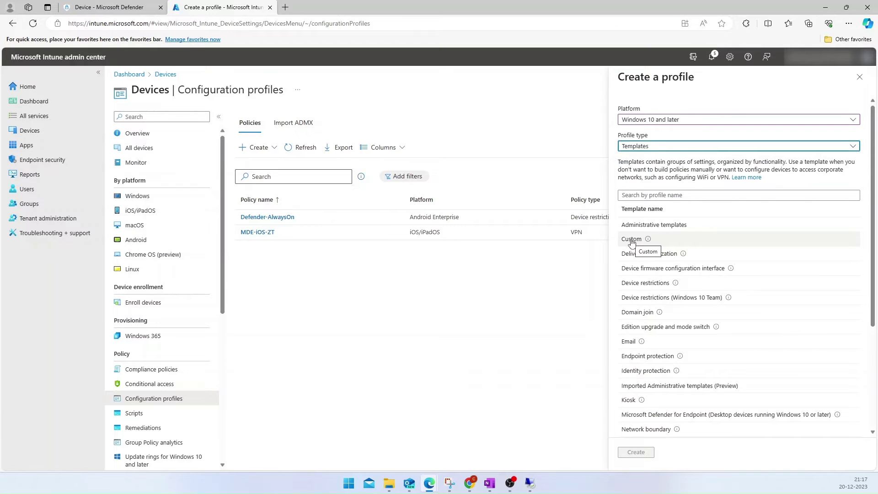
left_click(632, 239)
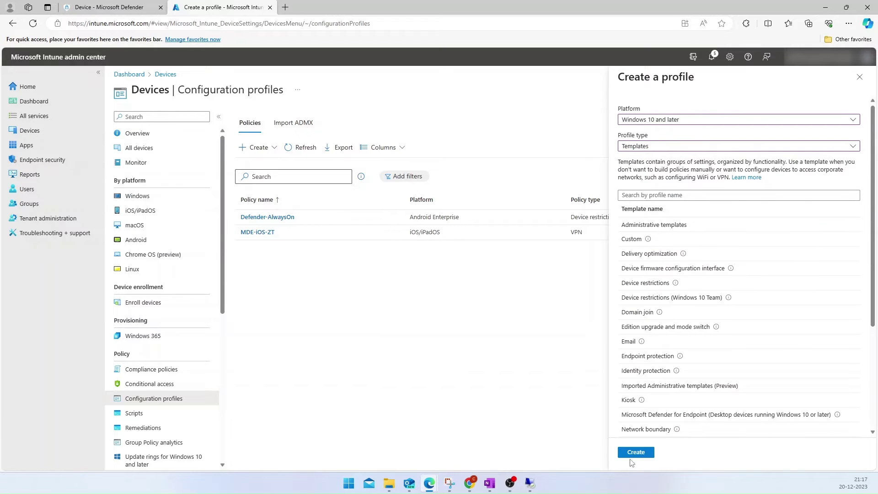
left_click(635, 453)
Name the custom profile "Intune tag" and proceed to its configuration settings
left_click(265, 145)
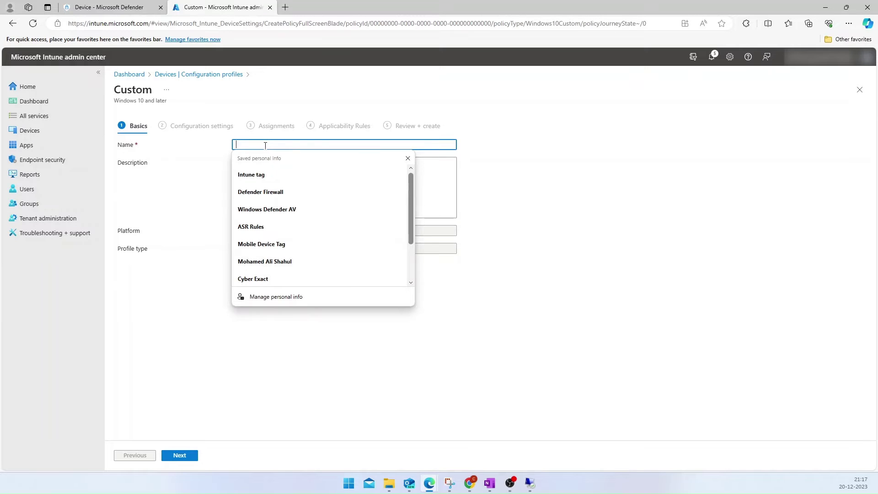
left_click(254, 174)
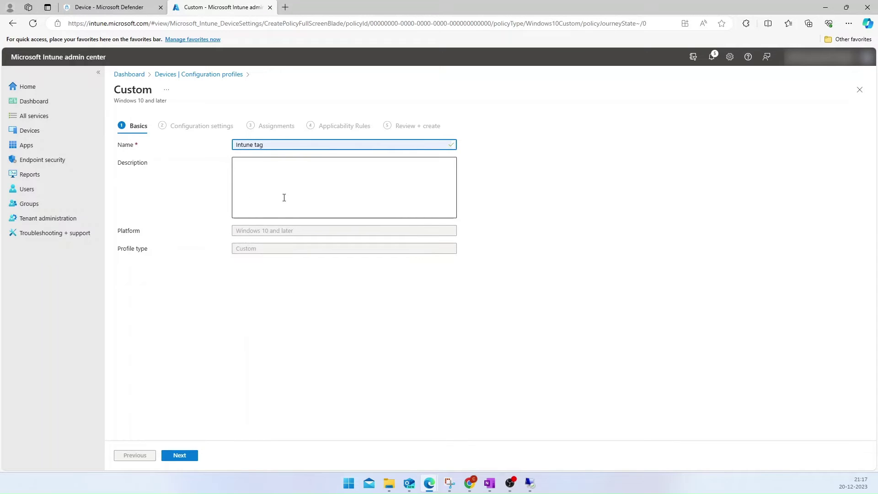
left_click(180, 455)
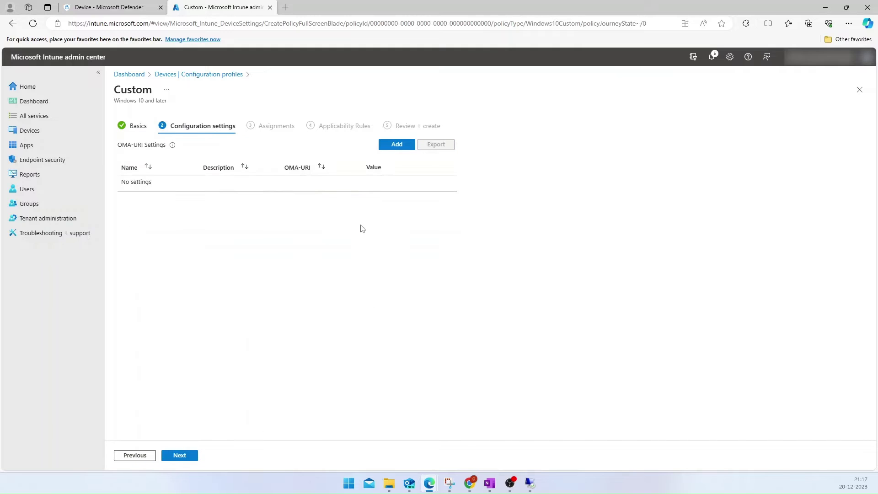
Add an OMA-URI settings row named "Intune tag", leaving its description empty
left_click(397, 148)
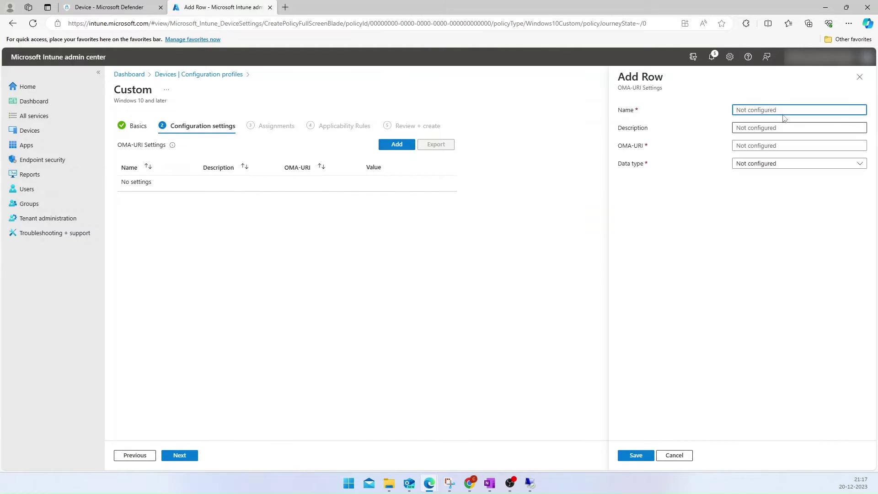
key("alt+Tab")
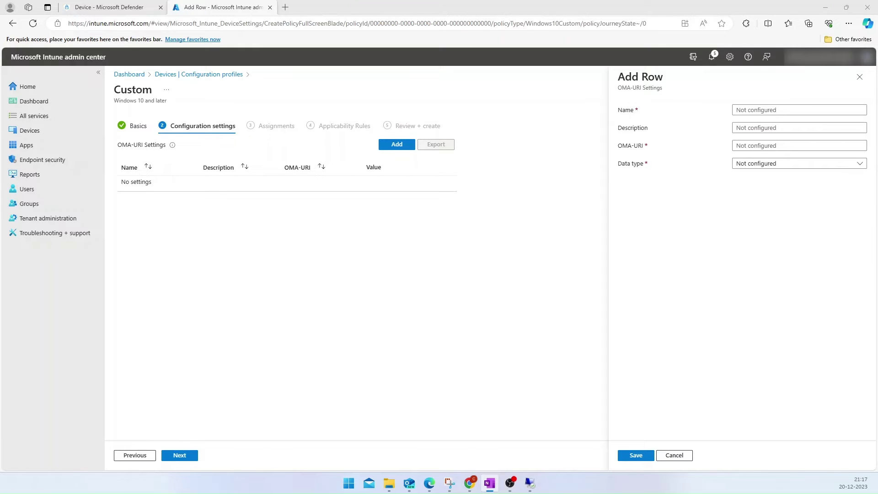
left_click(770, 110)
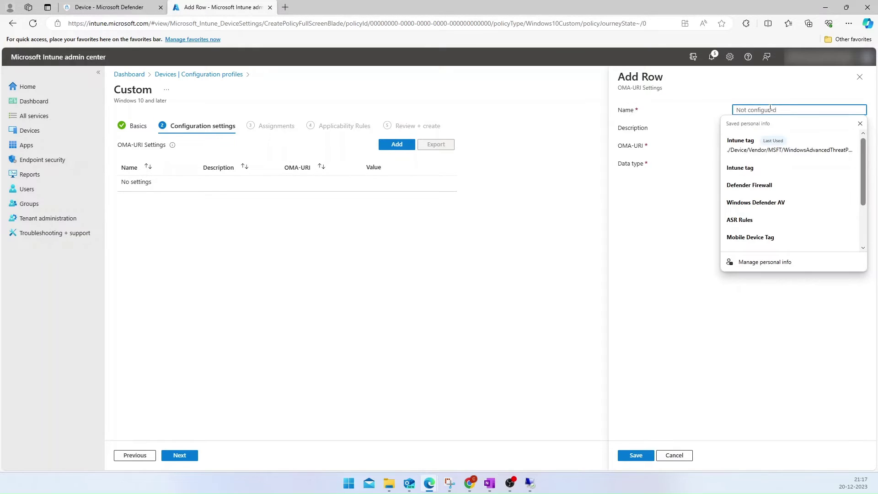
type("Intune tag")
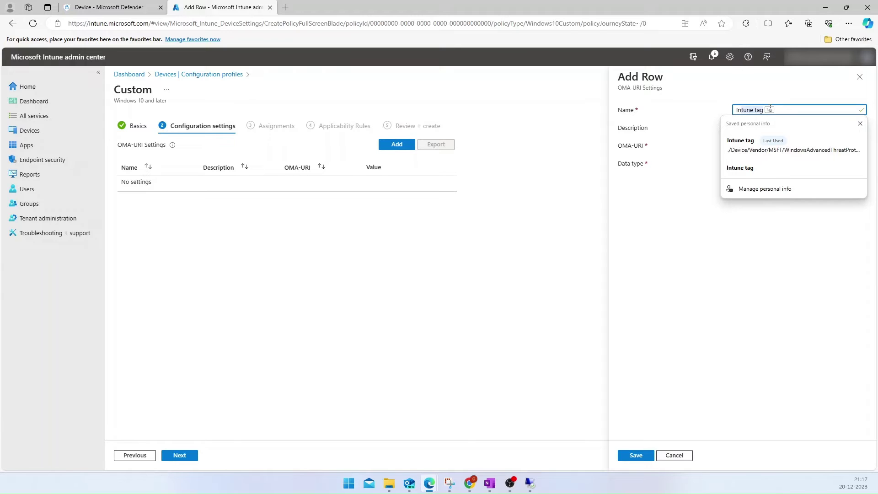
left_click(751, 280)
left_click(771, 128)
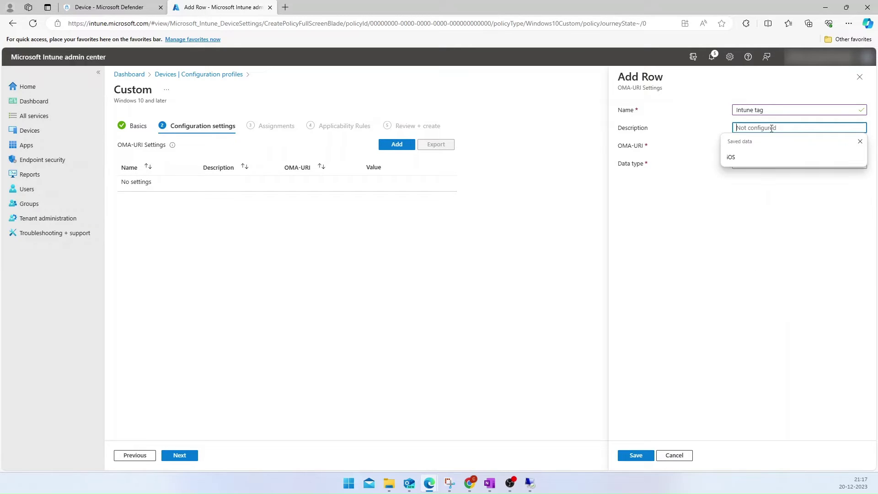
left_click(743, 225)
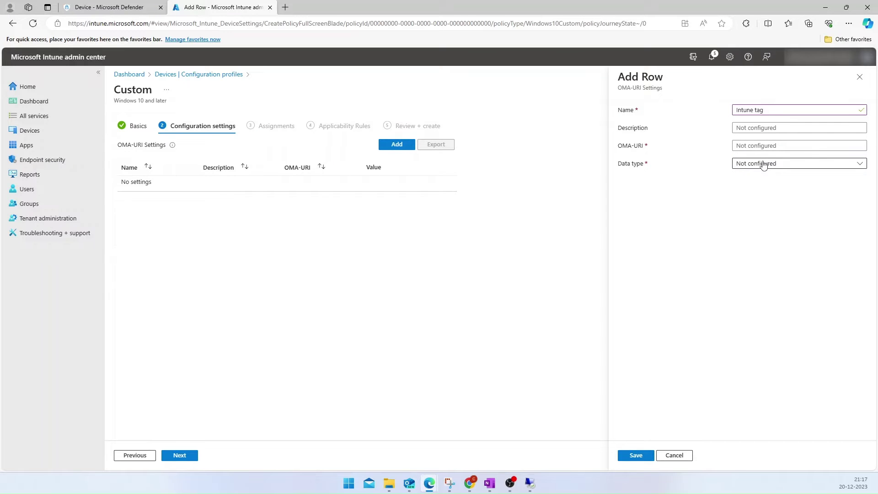
Set the row's OMA-URI to ./Device/Vendor/MSFT/WindowsAdvancedThreatProtection/DeviceTagging/Group with data type String and value Intune_mde, and save the row
left_click(756, 145)
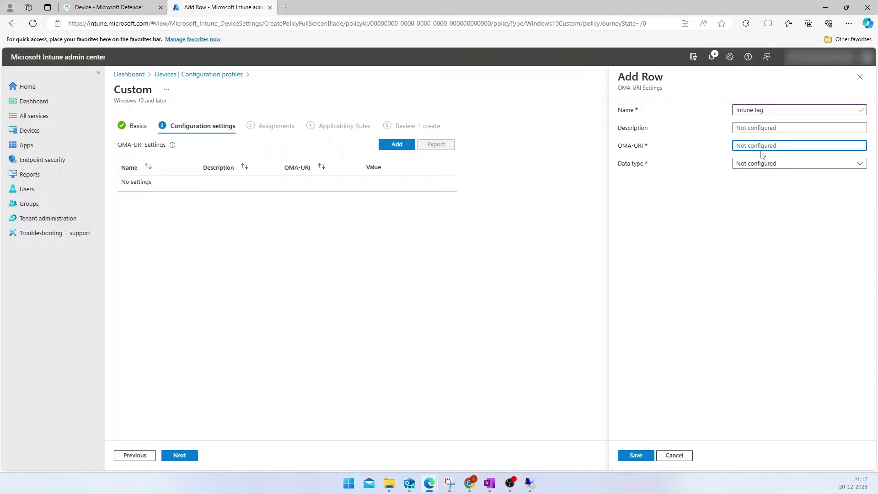
type("./Device/Vendor/MSFT/WindowsAdvancedThreatProtection/DeviceTagging/Group")
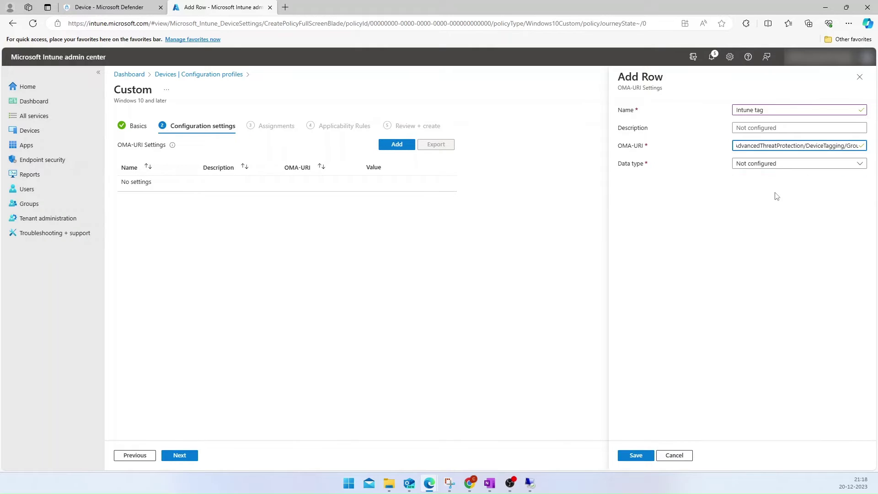
left_click(768, 166)
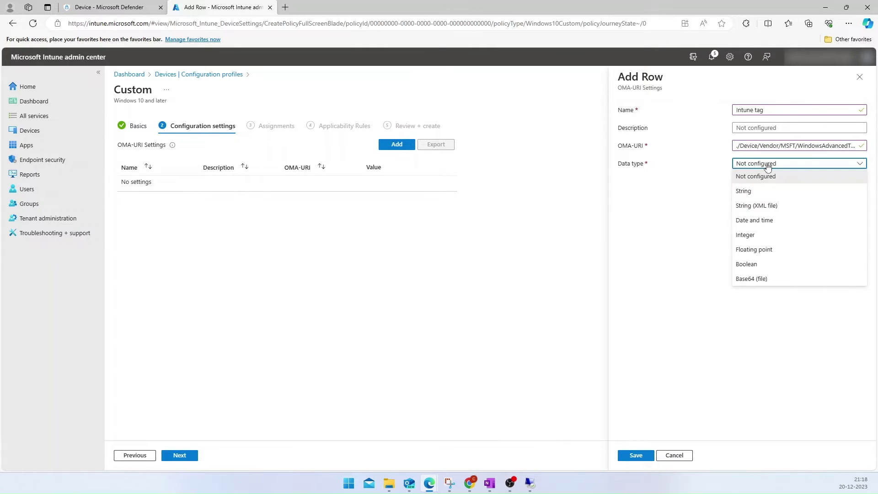
left_click(754, 195)
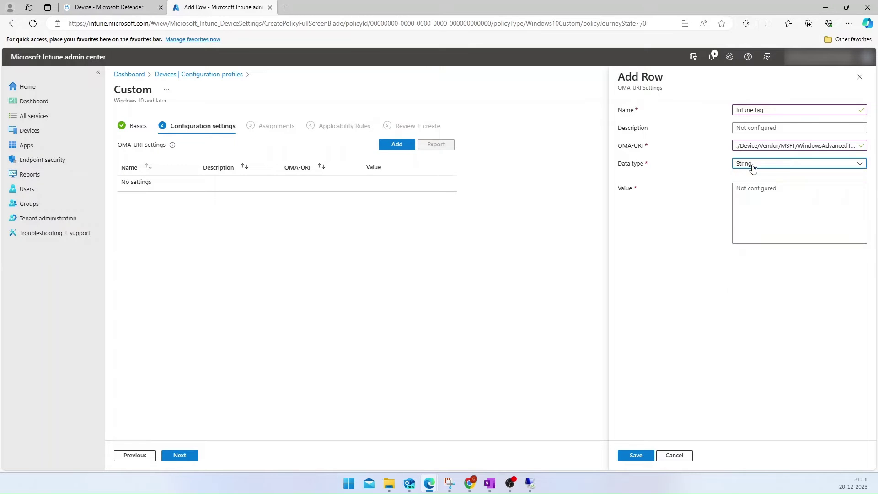
left_click(765, 195)
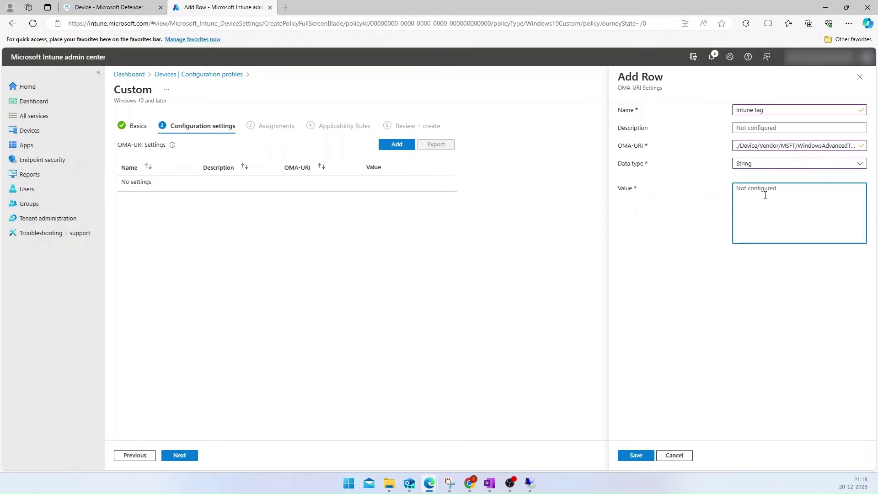
type("Intune_mde")
left_click(636, 456)
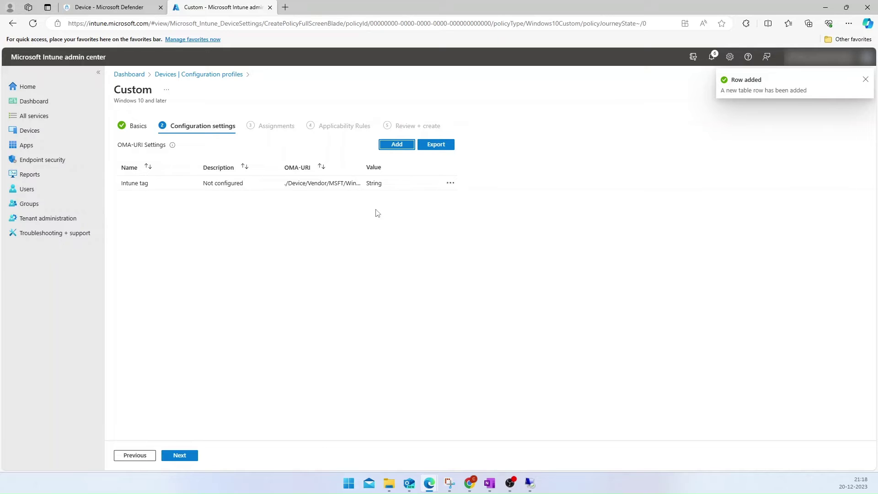
Assign the custom profile to the Windows11 group as an included group
left_click(190, 455)
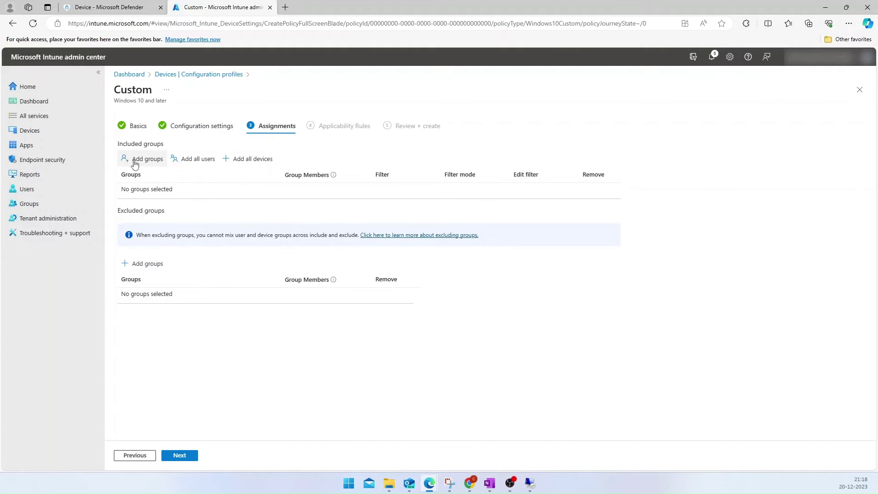
left_click(146, 165)
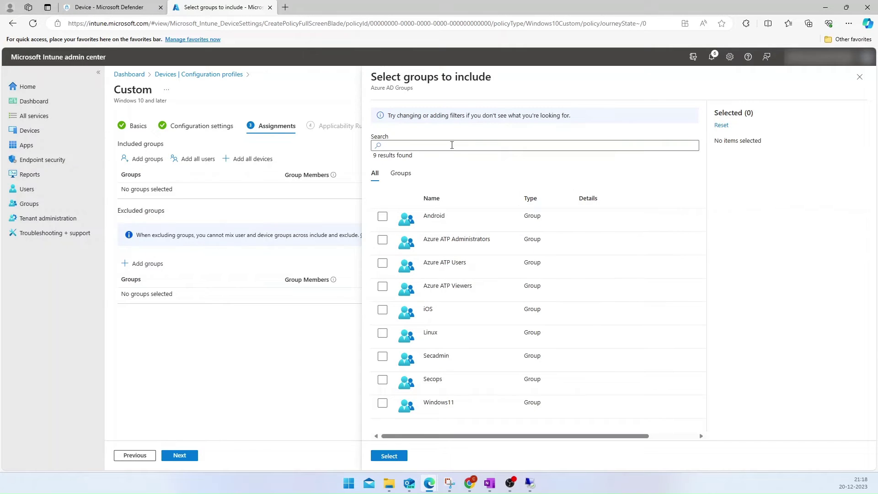
left_click(383, 403)
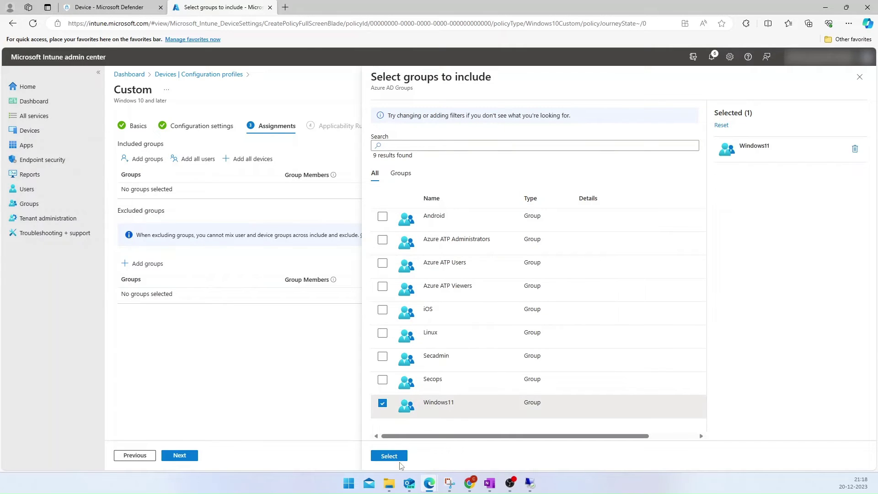
left_click(389, 456)
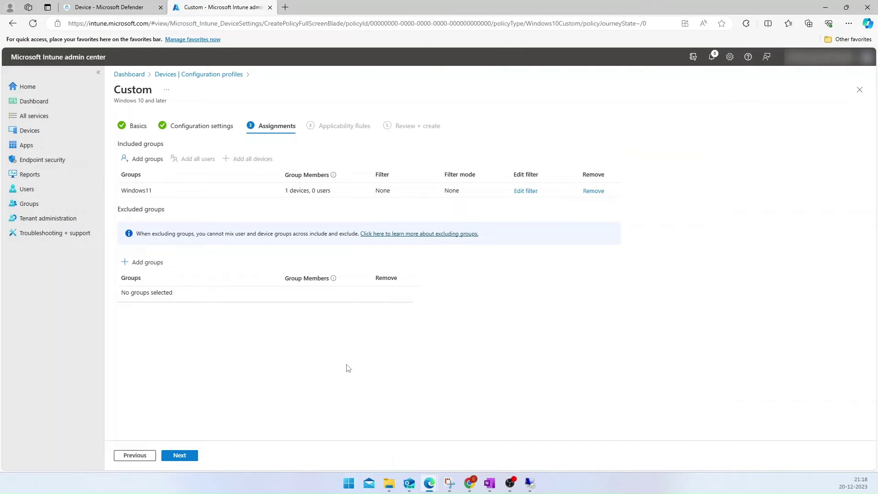
left_click(178, 455)
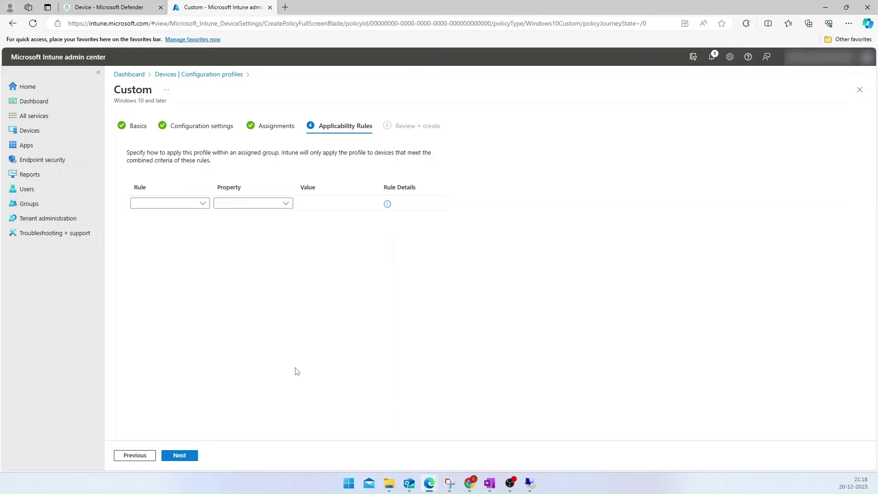
Leave the applicability rules empty, review the profile summary including the OMA-URI row, and create the profile
left_click(185, 456)
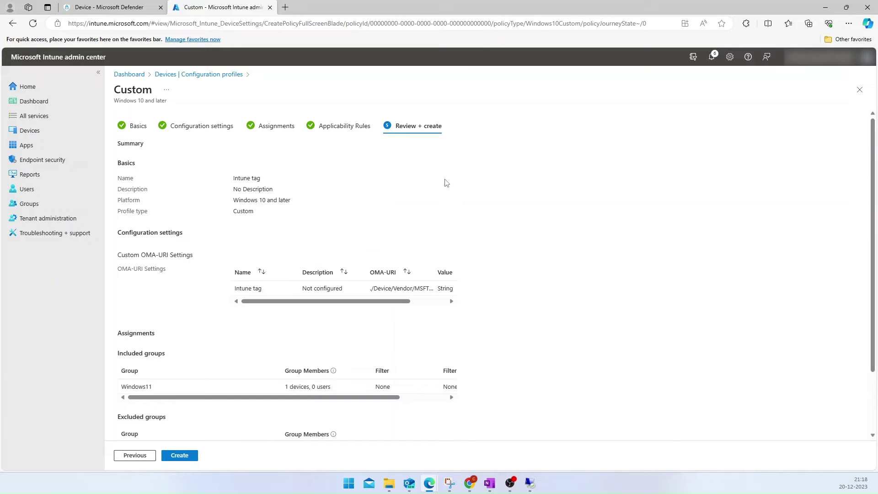
scroll(425, 196, "down", 1)
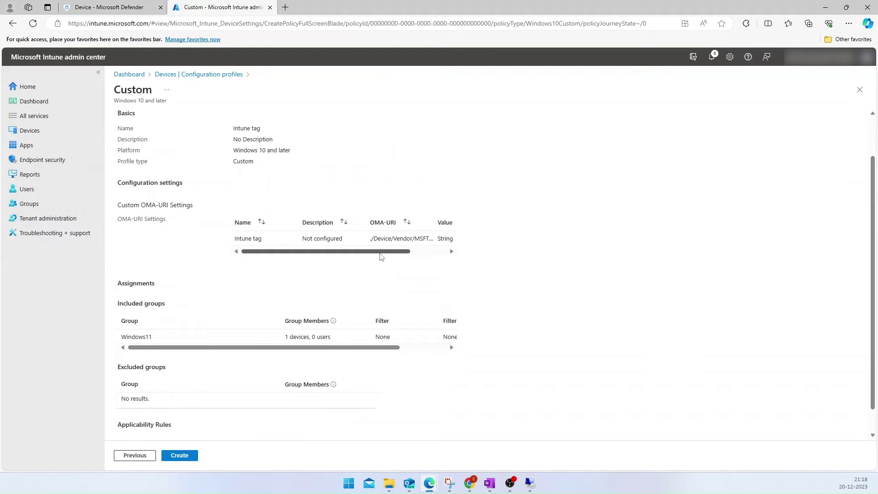
left_click_drag(380, 252, 445, 251)
left_click(181, 456)
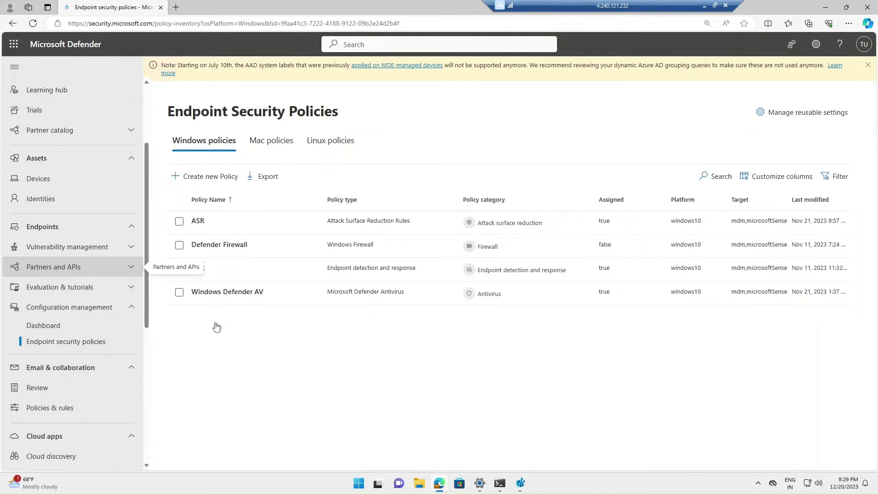
Start a new Linux endpoint security policy from the Endpoint detection and response template and name it Test
left_click(325, 146)
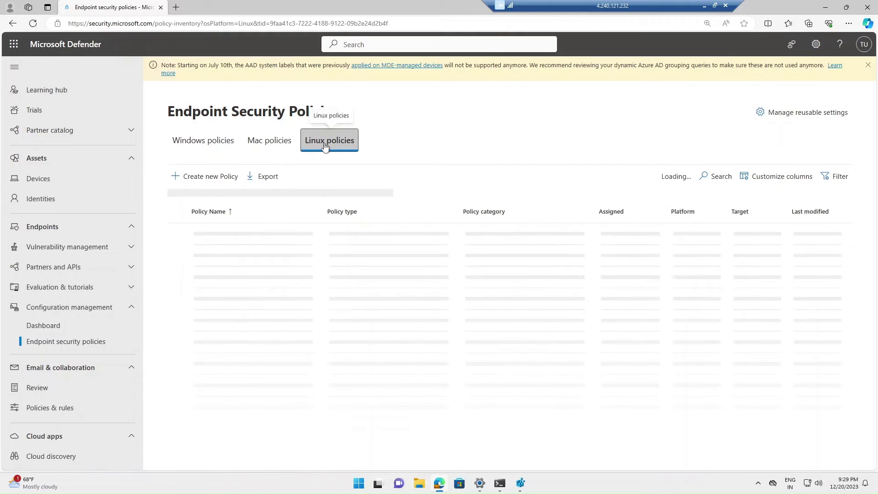
left_click(210, 178)
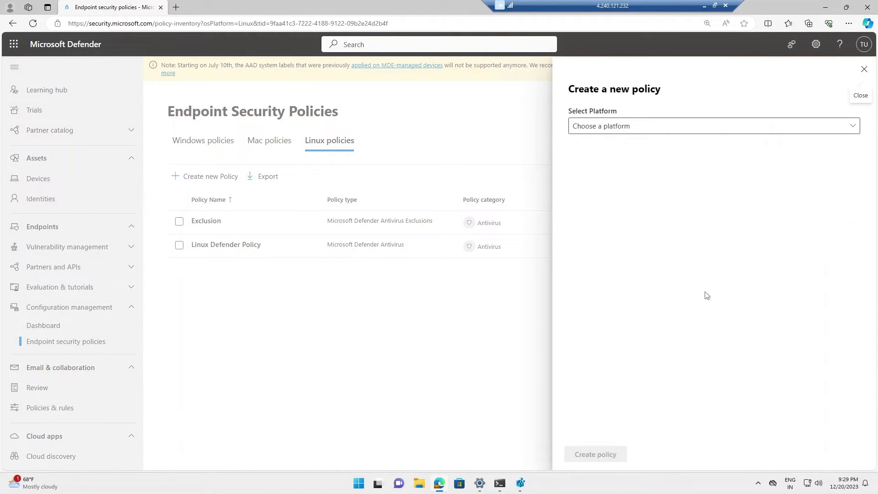
left_click(627, 126)
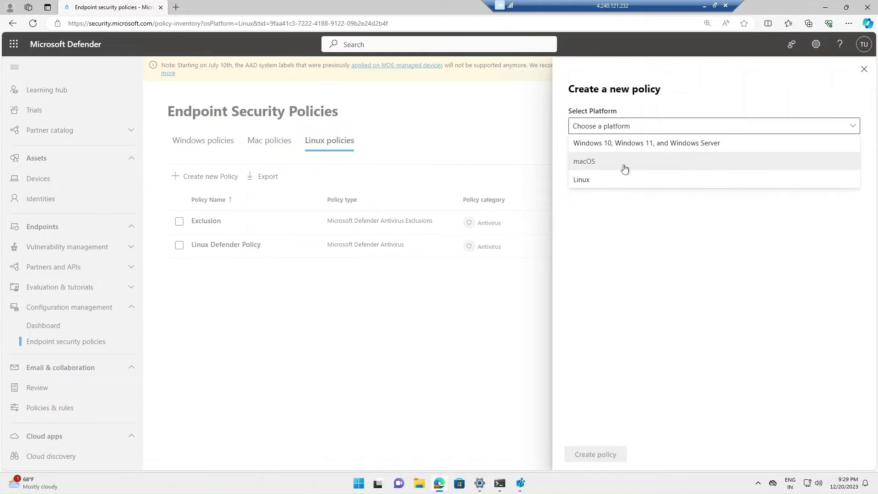
left_click(594, 182)
left_click(599, 163)
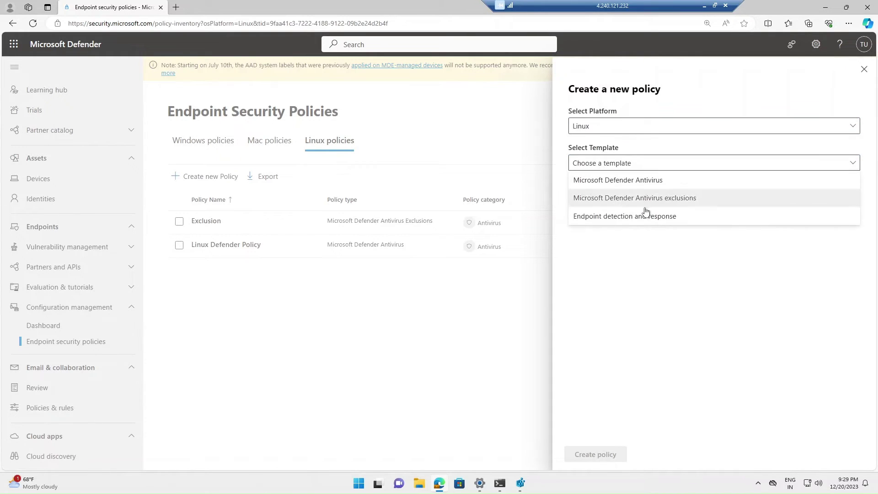
left_click(625, 216)
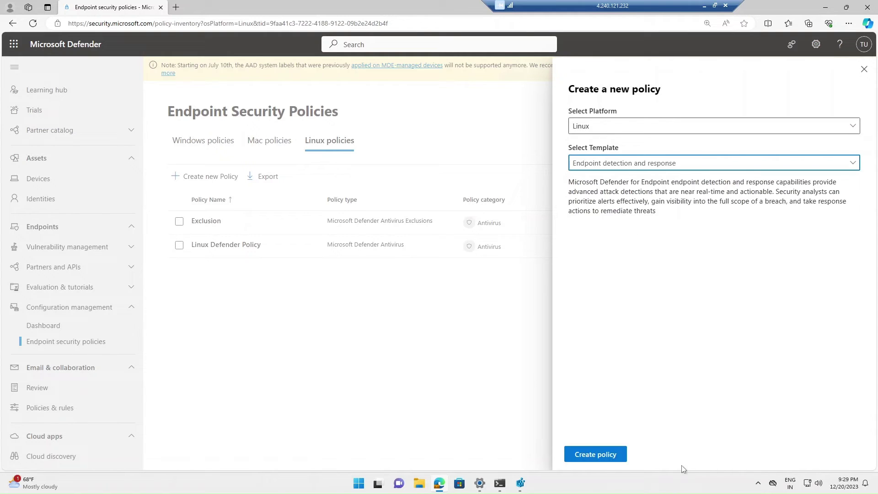
left_click(610, 459)
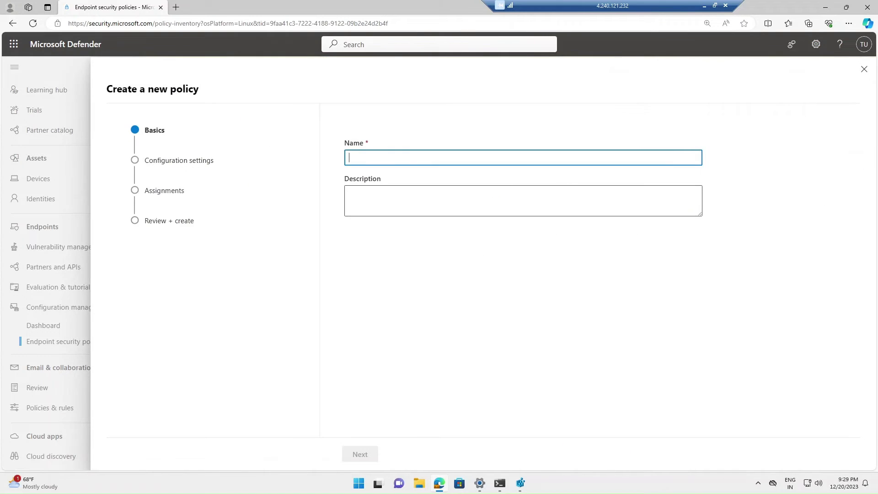
type("Test")
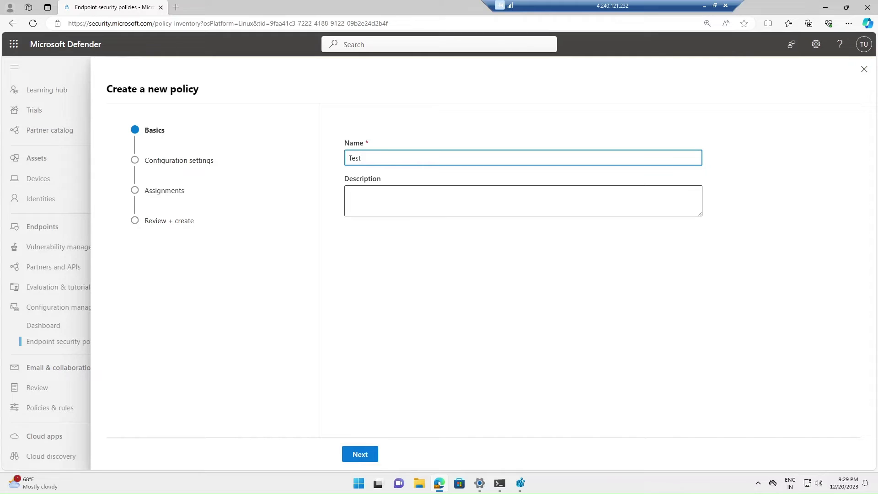
left_click(366, 454)
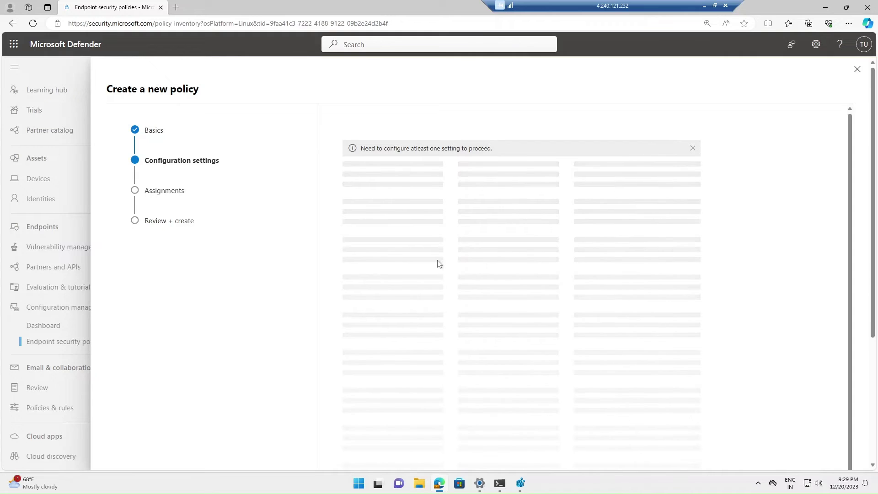
Configure the policy's EDR device tag with type GROUP and value Test
left_click(395, 176)
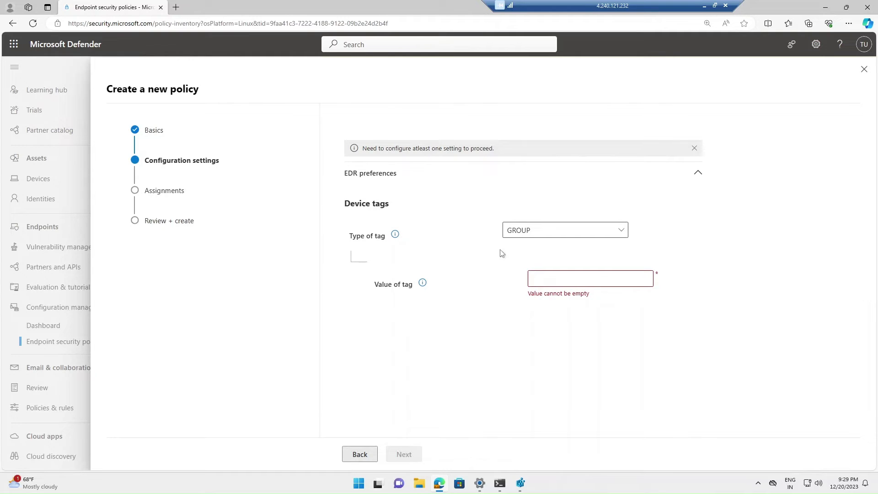
left_click(589, 236)
left_click(804, 255)
left_click(590, 278)
type("Test")
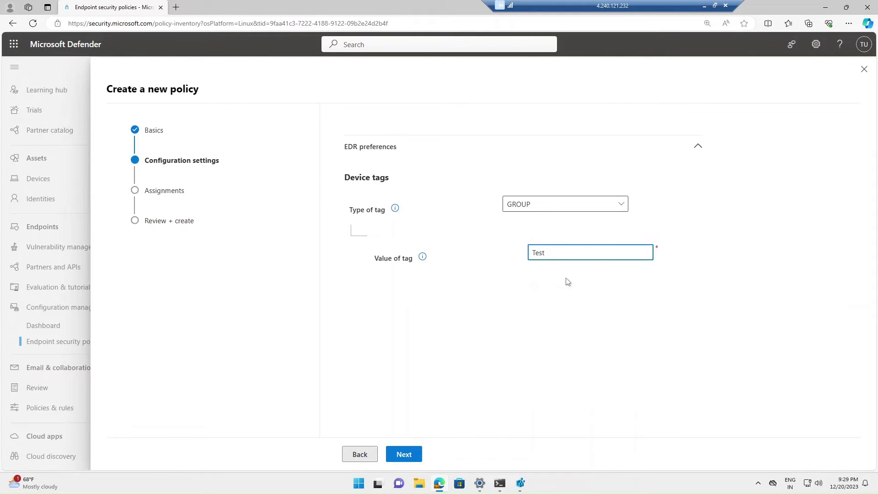
left_click(408, 457)
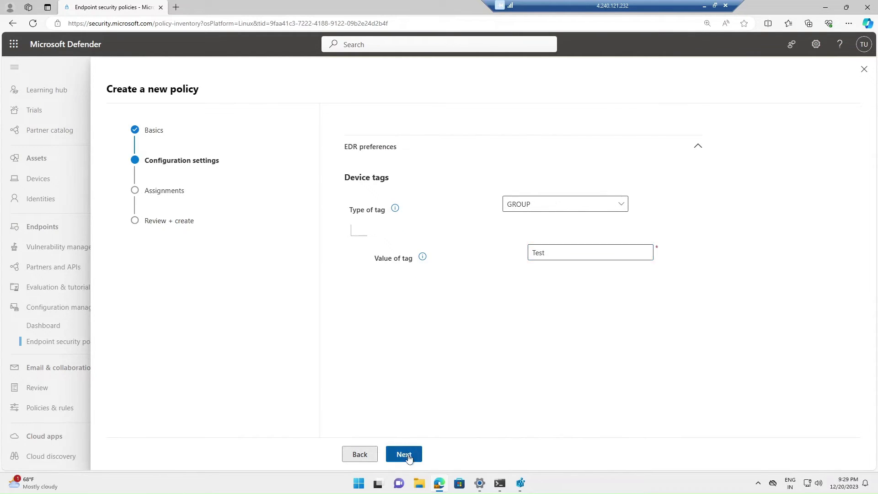
Assign the policy to the Linux group, then review its tag settings and discard it without saving
left_click(390, 172)
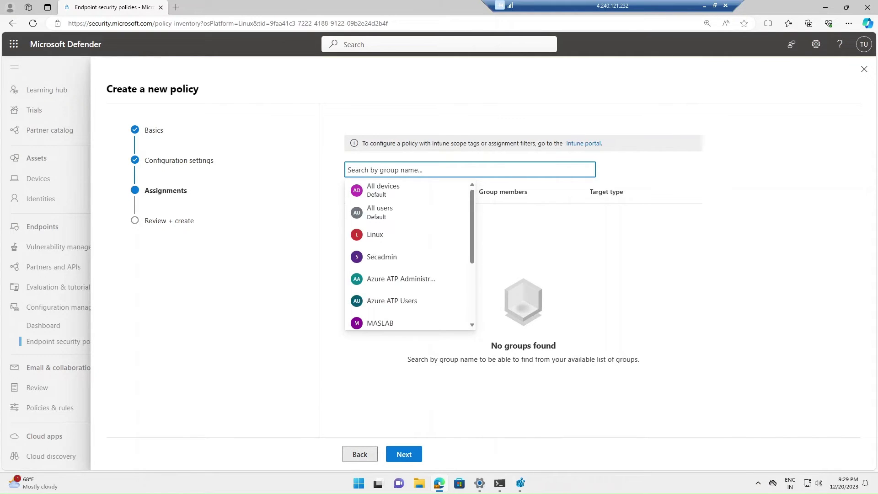
left_click(379, 236)
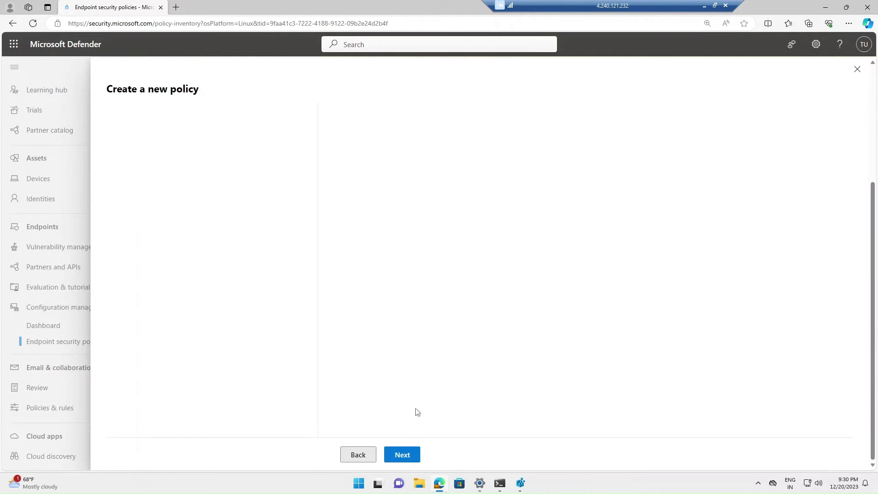
left_click(402, 454)
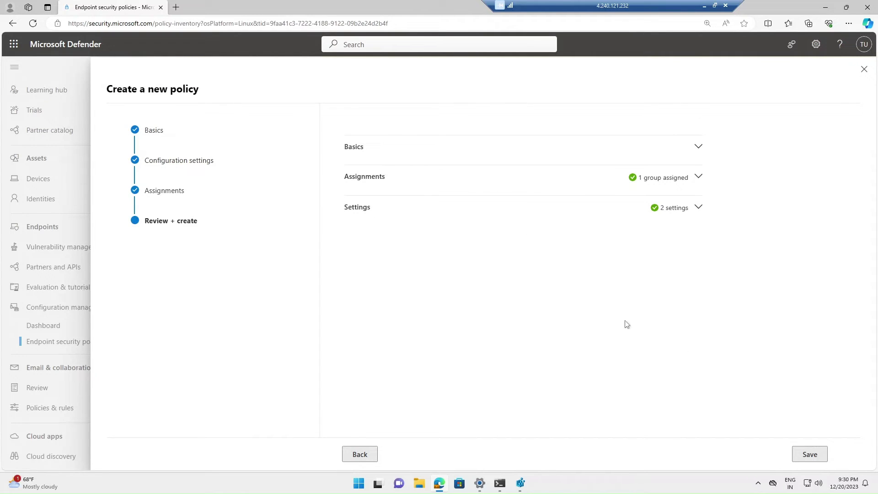
left_click(673, 212)
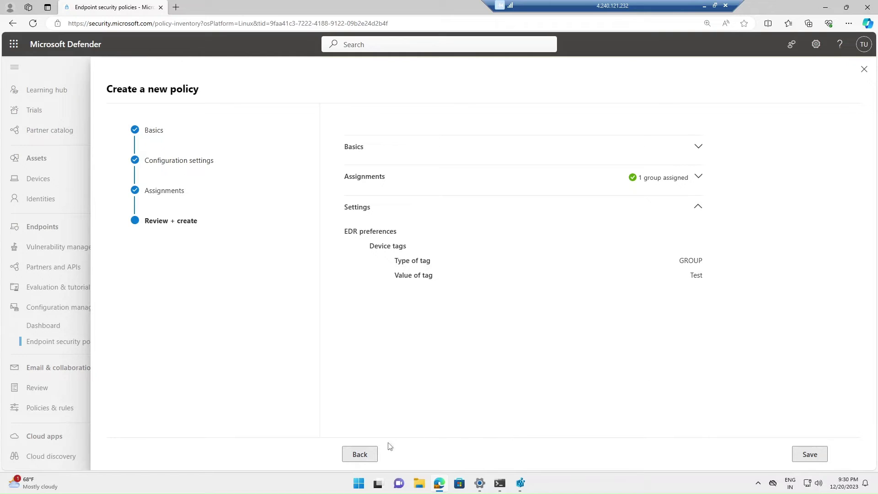
left_click(864, 69)
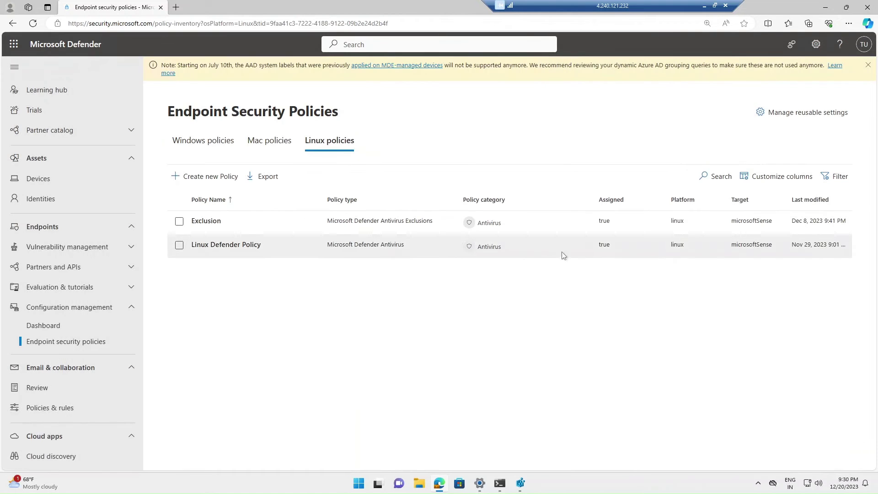
Compare the Linux device's tag in the Defender device inventory with edr_device_tags in the terminal's mdatp health output
left_click(64, 184)
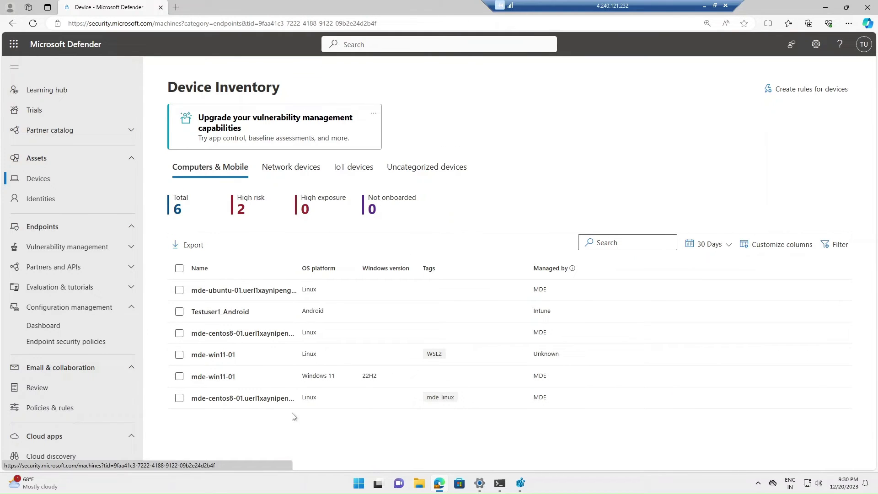
left_click(500, 483)
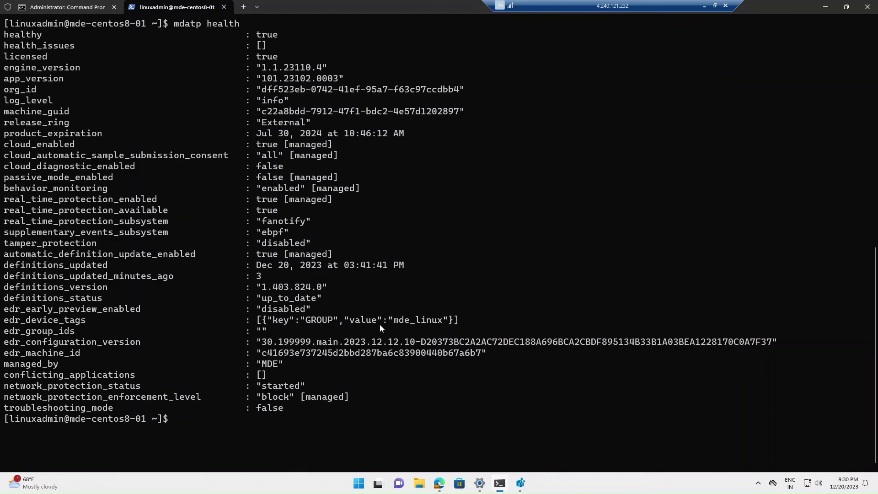
left_click_drag(395, 321, 443, 323)
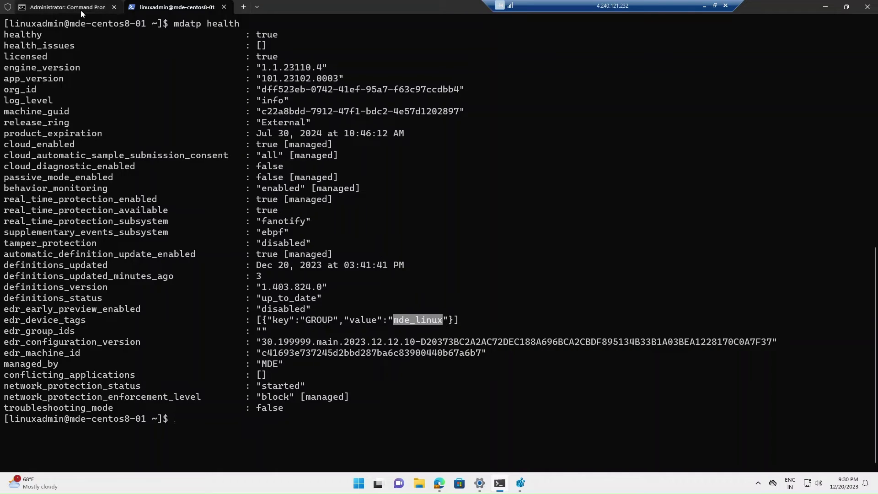
left_click(439, 483)
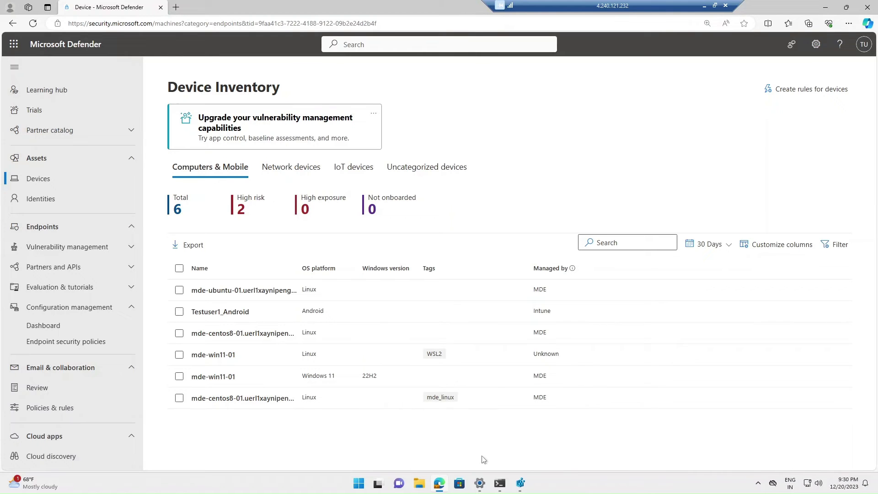
left_click(500, 484)
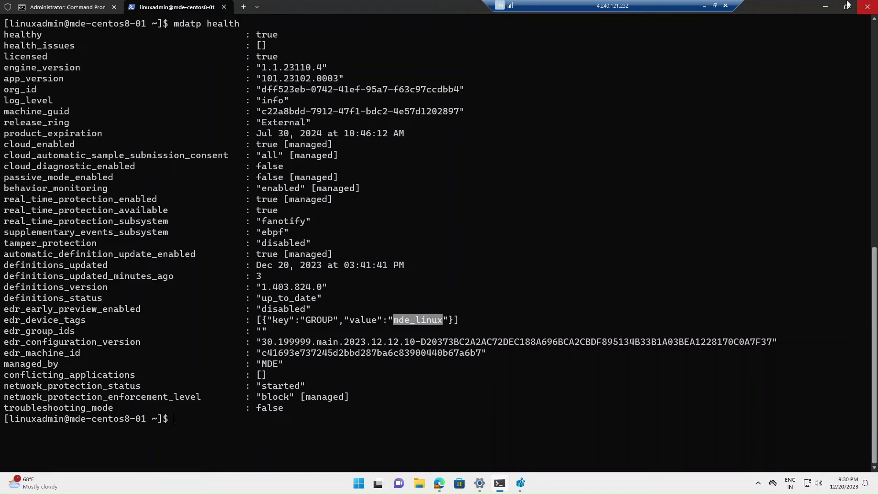
left_click(825, 6)
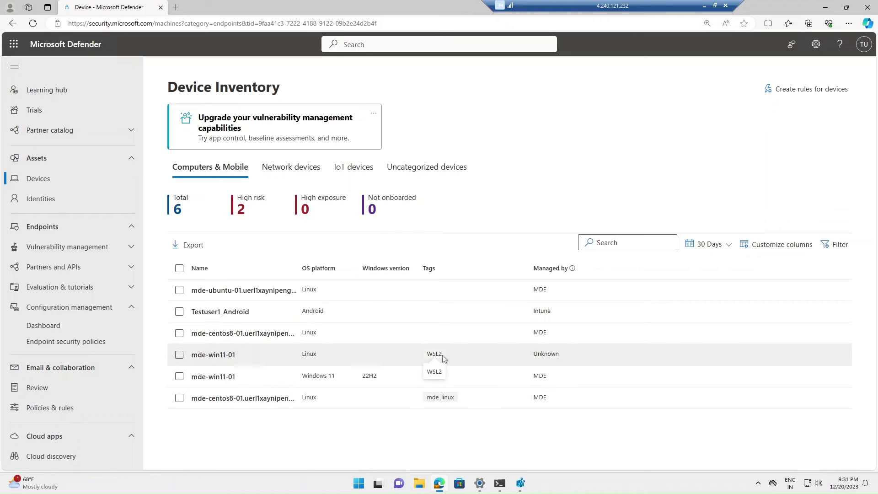
Enter the Linux subsystem with wsl from the Windows Command Prompt, then switch back to the browser
left_click(499, 483)
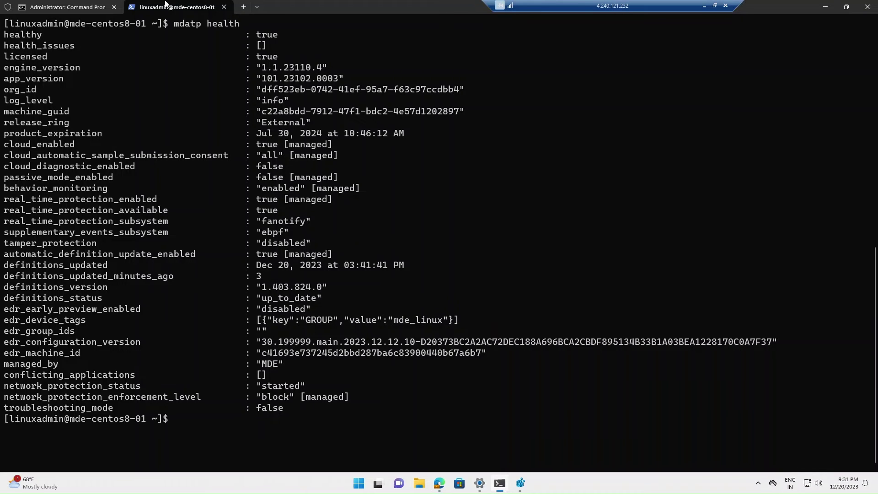
left_click(68, 7)
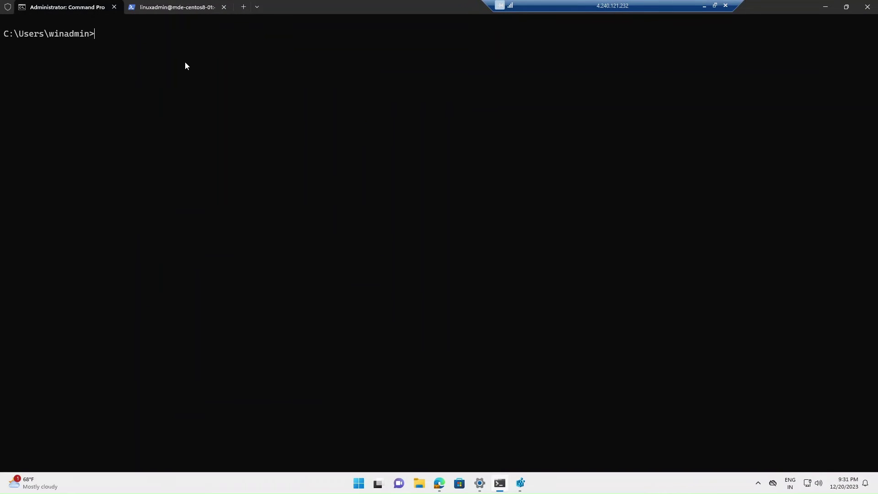
type("wsl")
key("Return")
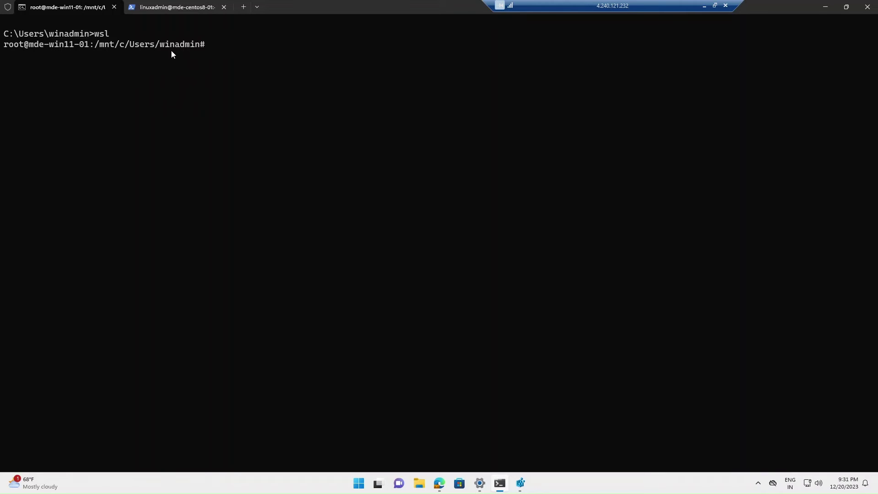
left_click(704, 6)
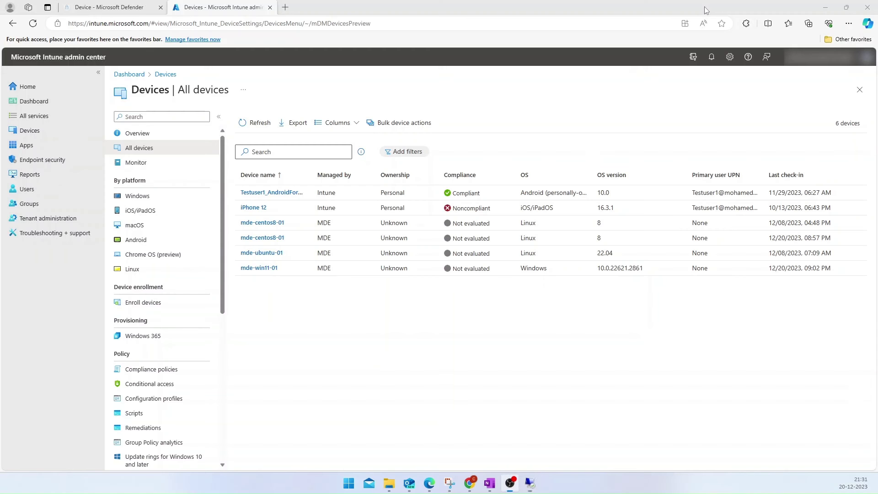
left_click(530, 483)
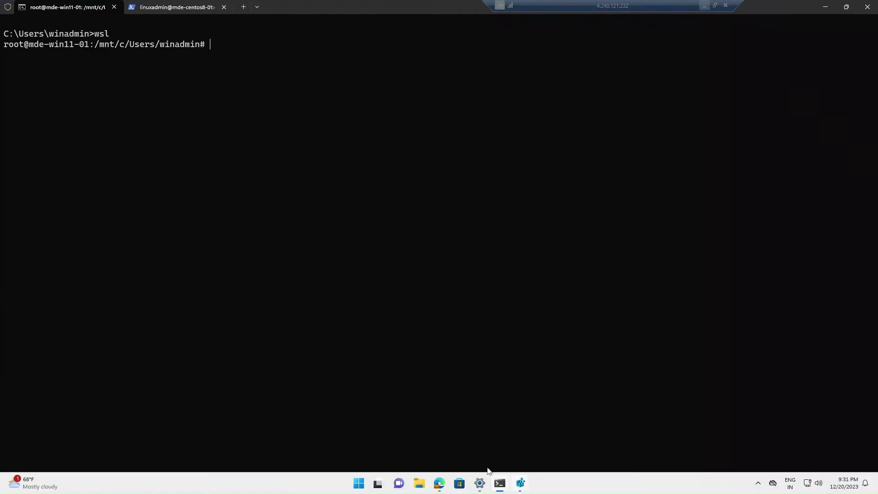
left_click(439, 483)
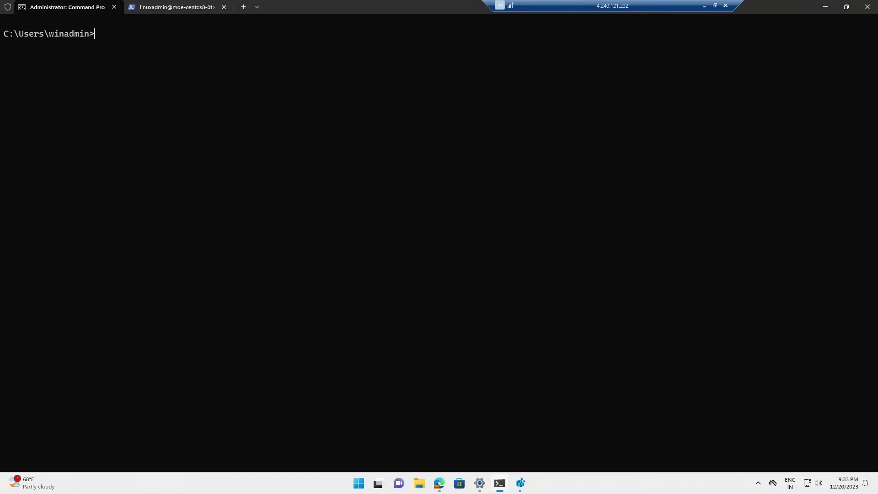
Run REG ADD with /f in Command Prompt to set REG_SZ value Group to mde_win11 under HKEY_LOCAL_MACHINE\SOFTWARE\Policies\Microsoft\Windows Advanced Threat Protection\DeviceTagging
type("REG ADD \"HKEY_LOCAL_MACHINE\\SOFTWARE\\Policies\\Microsoft\\Windows Advanced Threat Protection\\DeviceTagging\" /v Group /t REG_SZ /d TAGNAME /f")
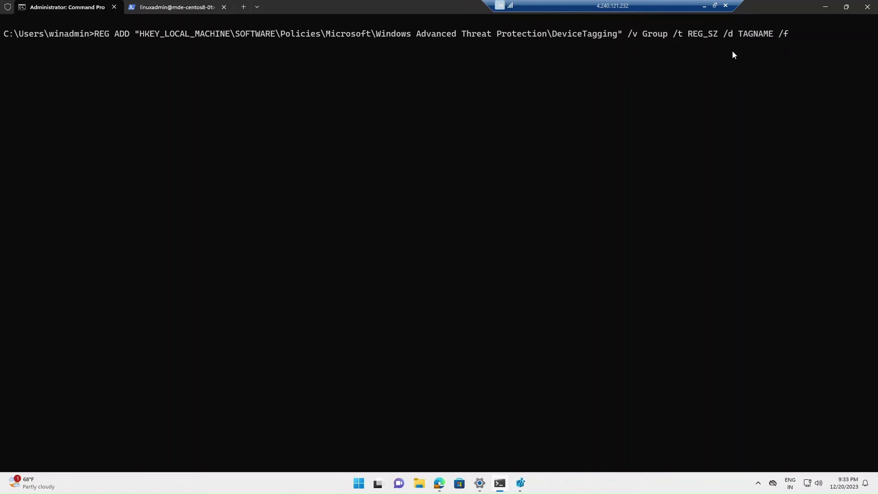
key("BackSpace")
key("BackSpace")
key("BackSpace")
key("BackSpace")
key("BackSpace")
key("BackSpace")
key("BackSpace")
type("mde_win11")
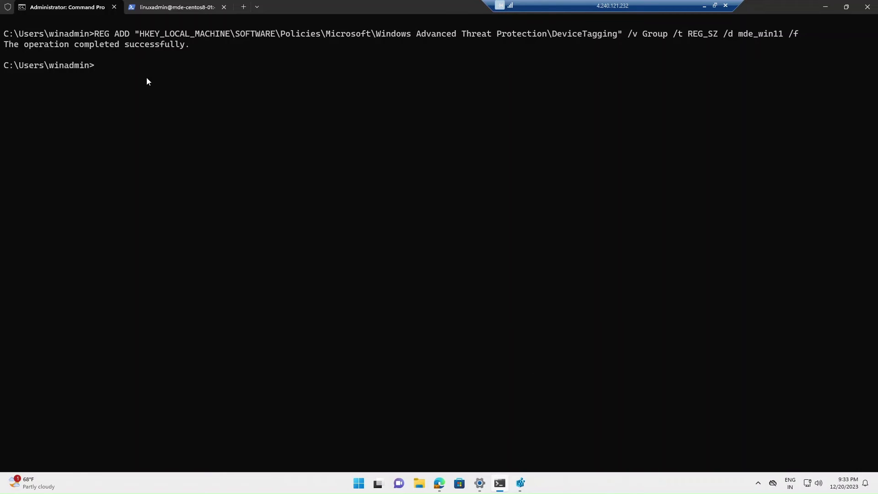
Refresh Registry Editor and open the DeviceTagging key under Windows Advanced Threat Protection to check its Group value
left_click(526, 488)
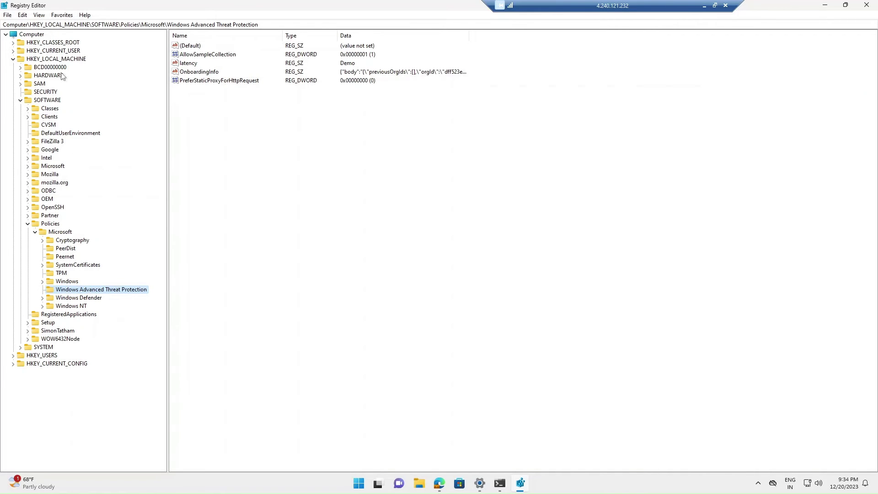
left_click(39, 15)
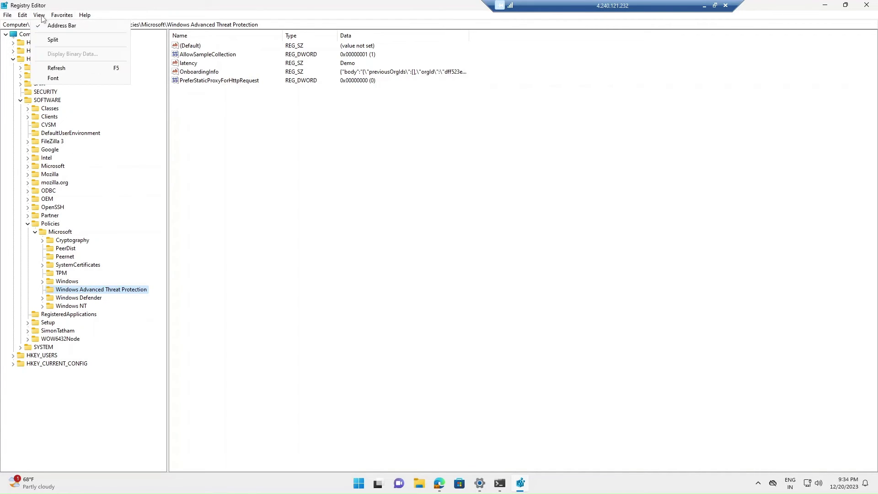
left_click(57, 68)
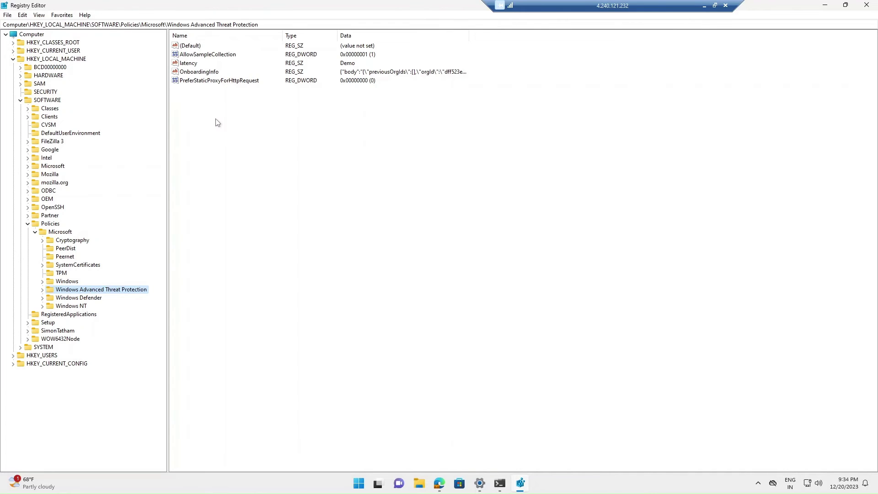
left_click(241, 166)
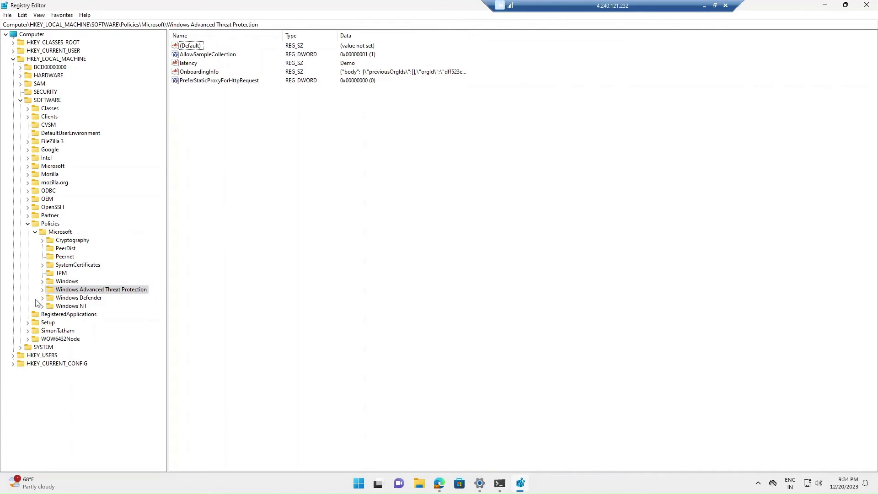
left_click(42, 290)
left_click(80, 298)
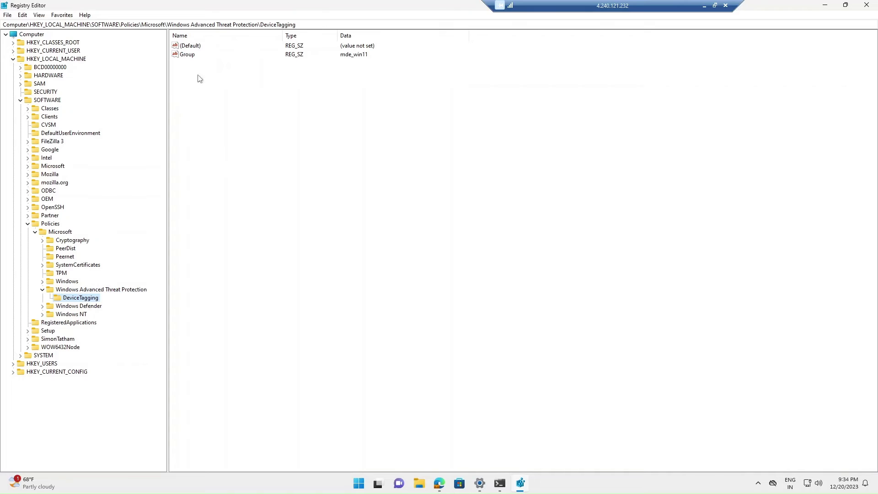
Select the Group value in the DeviceTagging key, then switch to the Command Prompt window
left_click(191, 57)
mouse_move(501, 485)
left_click(500, 485)
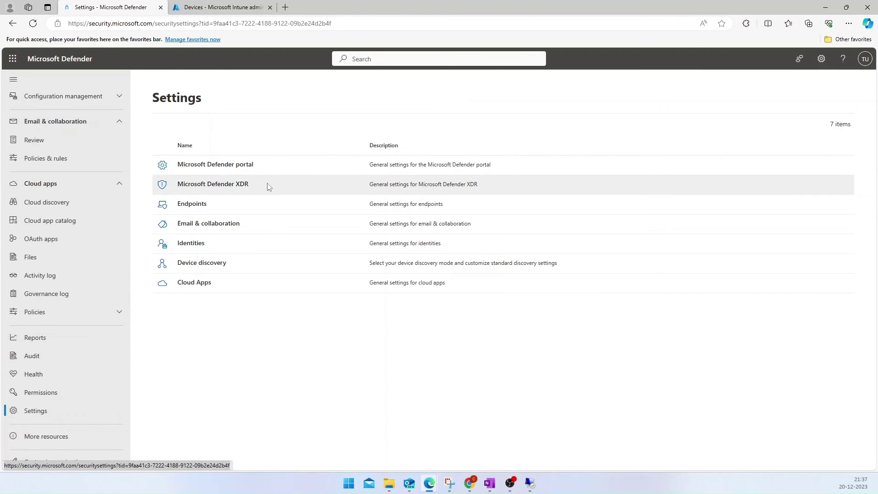
Start a new asset rule named Tag under the Microsoft Defender XDR settings' asset rule management and continue to its conditions
left_click(209, 187)
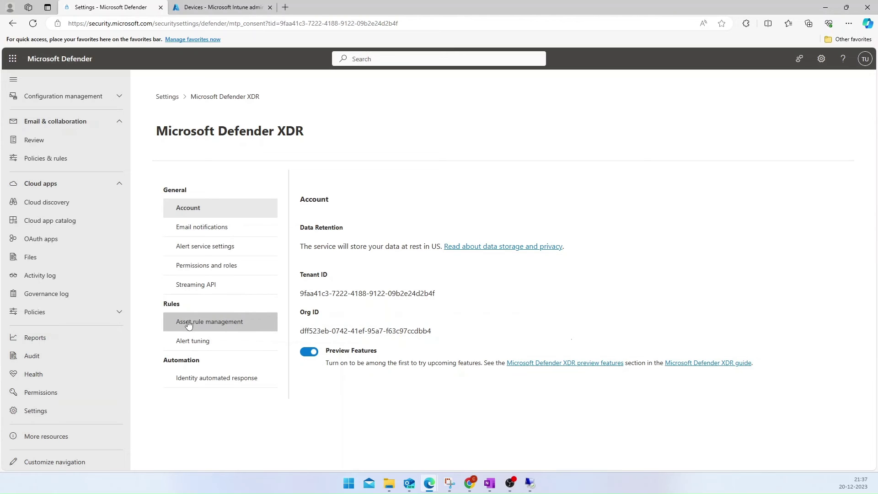
left_click(209, 326)
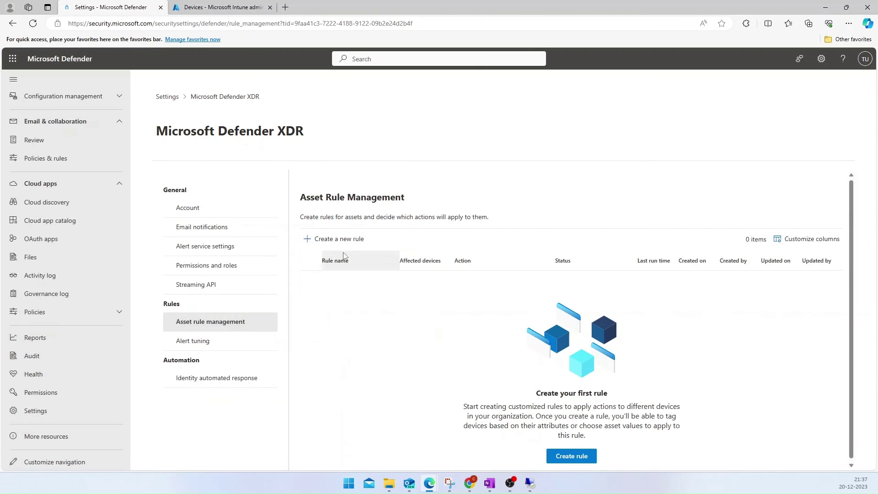
left_click(333, 239)
left_click(445, 165)
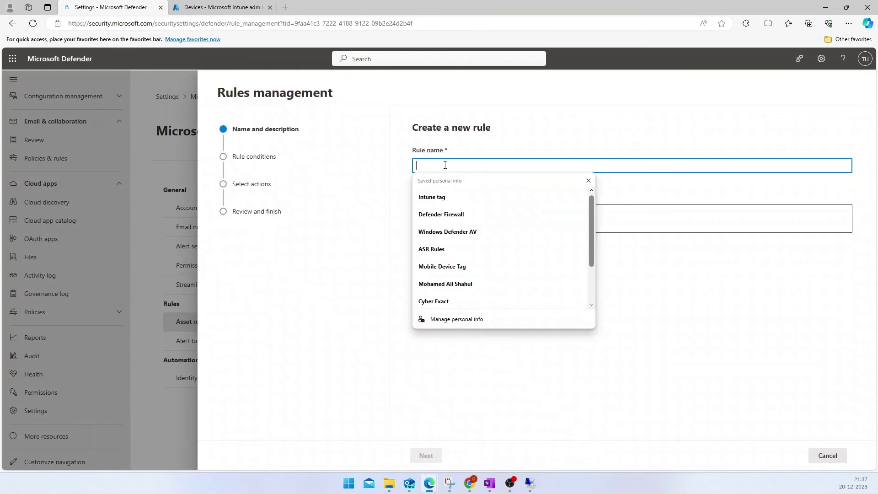
type("Tag")
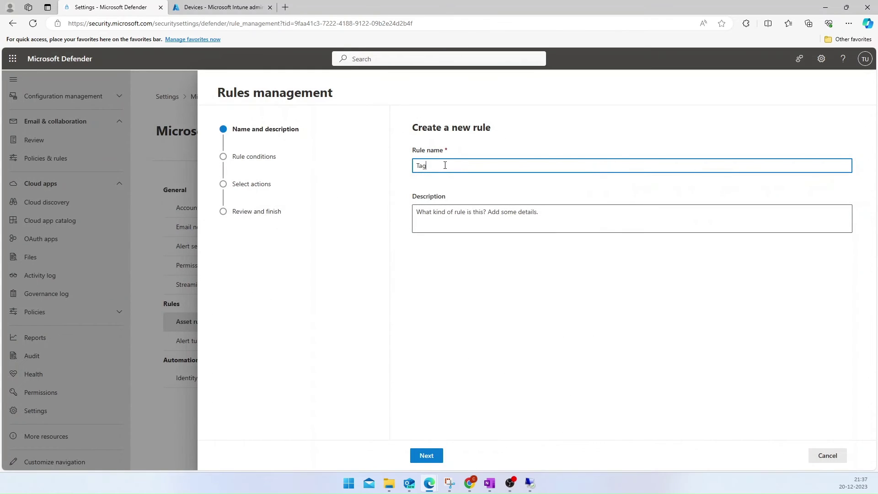
left_click(427, 455)
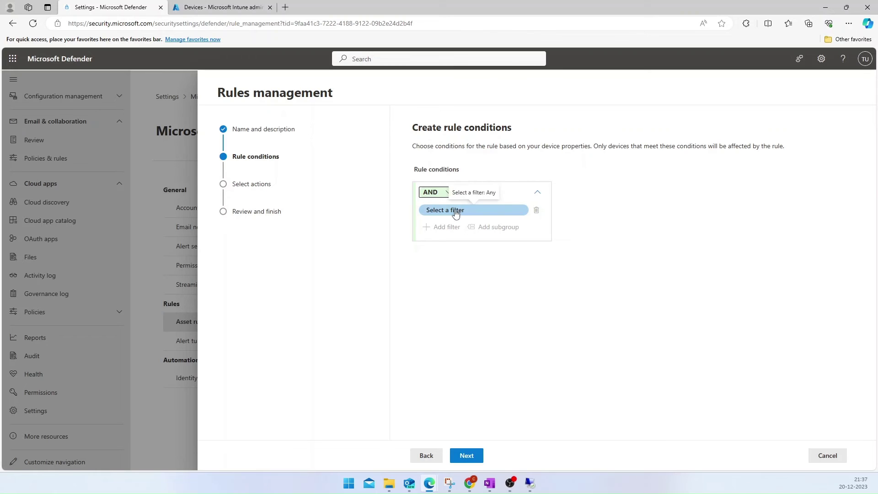
Set the rule condition to OS platform Equals Android and continue to the rule's actions
left_click(457, 211)
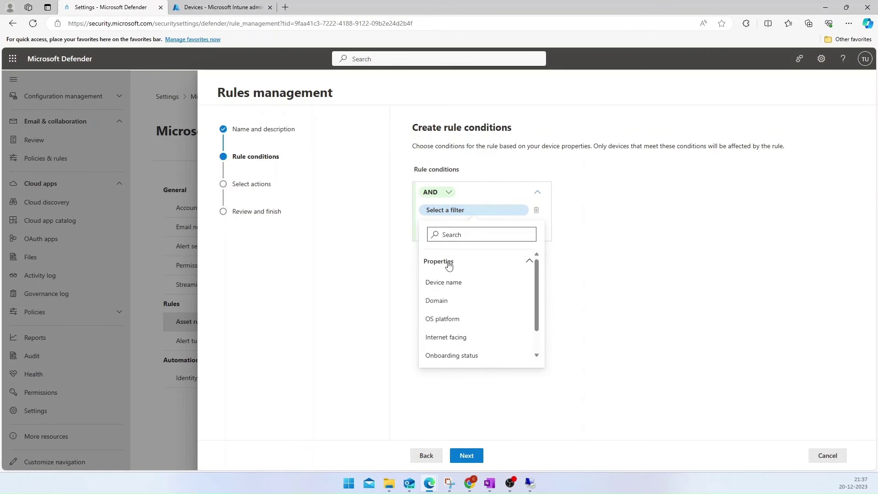
left_click(466, 320)
left_click(566, 211)
left_click(562, 263)
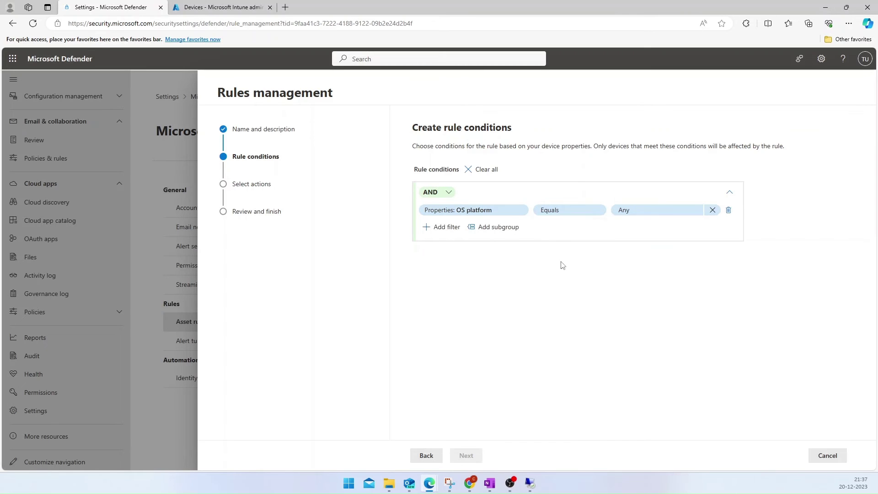
left_click(660, 213)
scroll(653, 362, "down", 3)
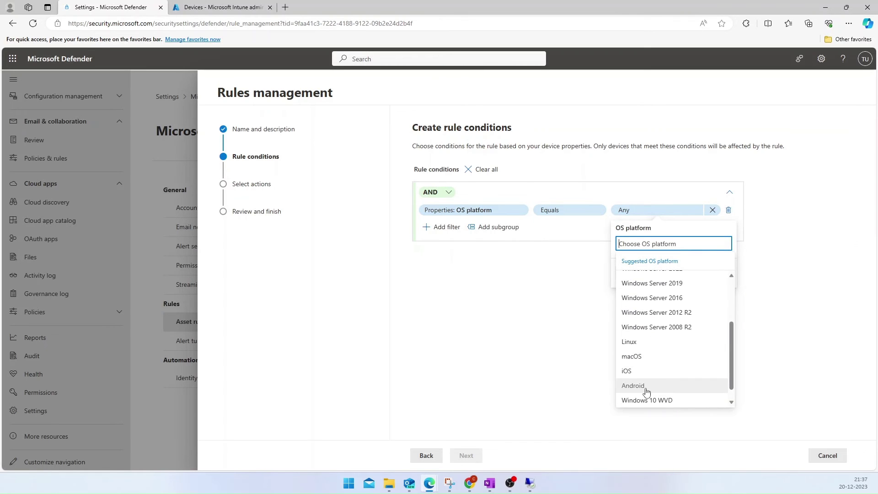
left_click(646, 386)
left_click(465, 456)
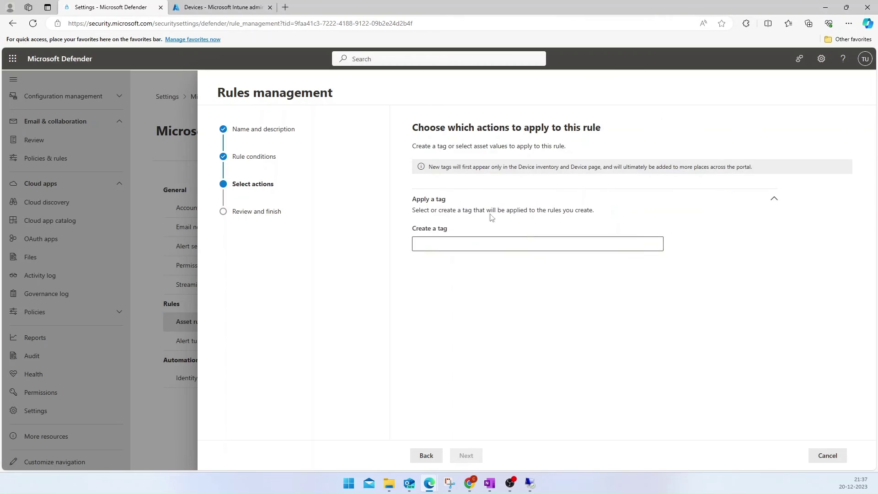
Have the rule apply a new tag named mobile, then submit the rule and close the wizard
left_click(434, 242)
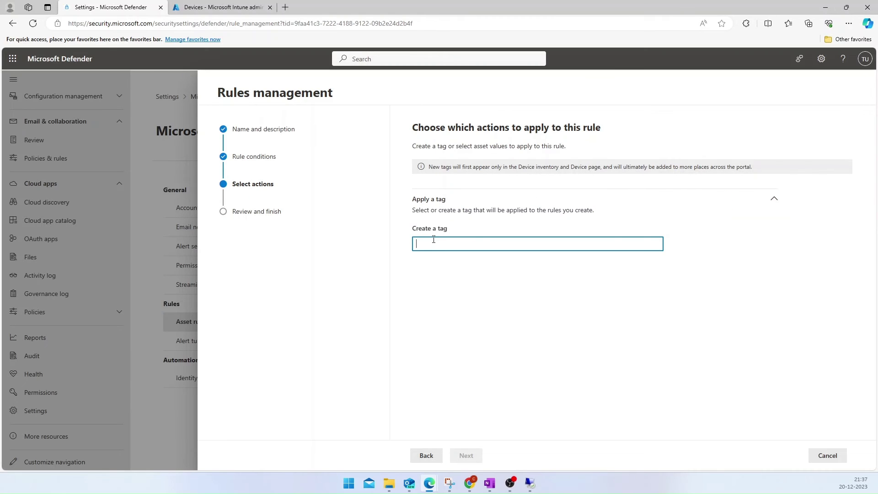
type("mobile")
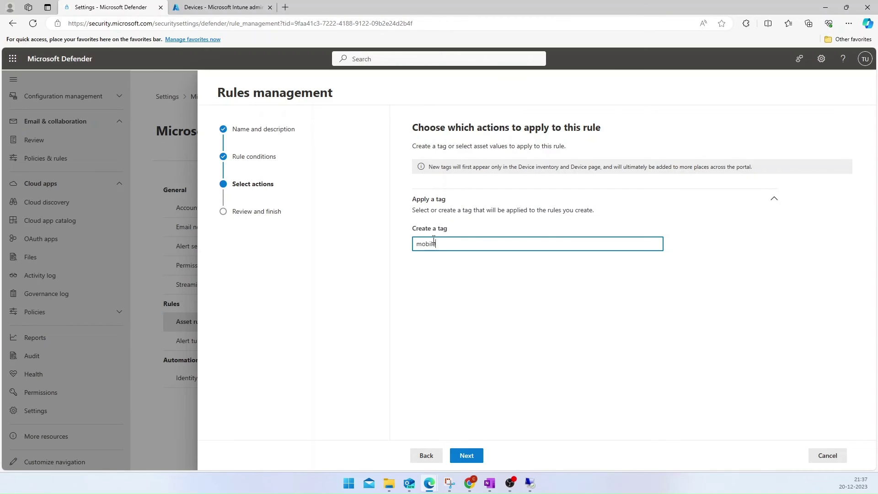
left_click(467, 455)
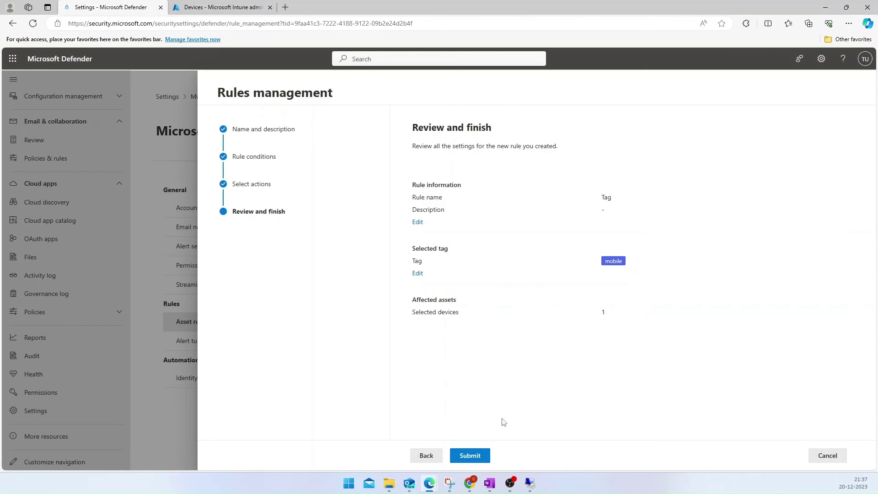
left_click(466, 455)
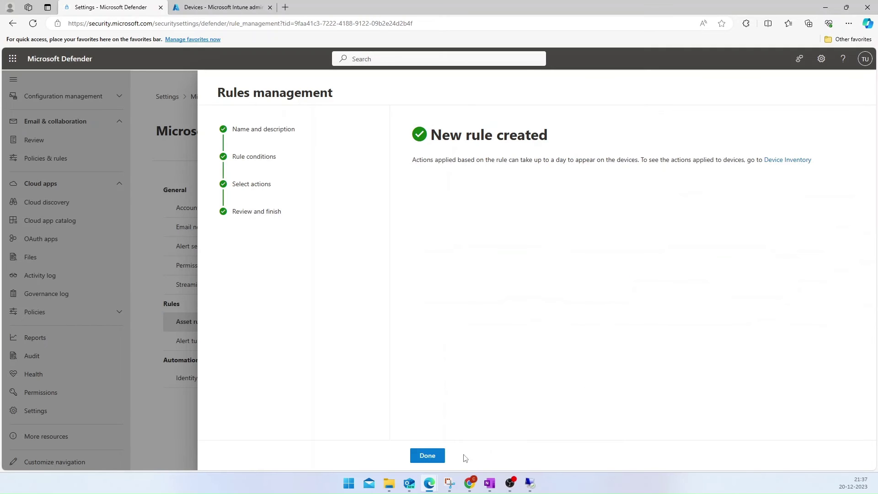
left_click(437, 457)
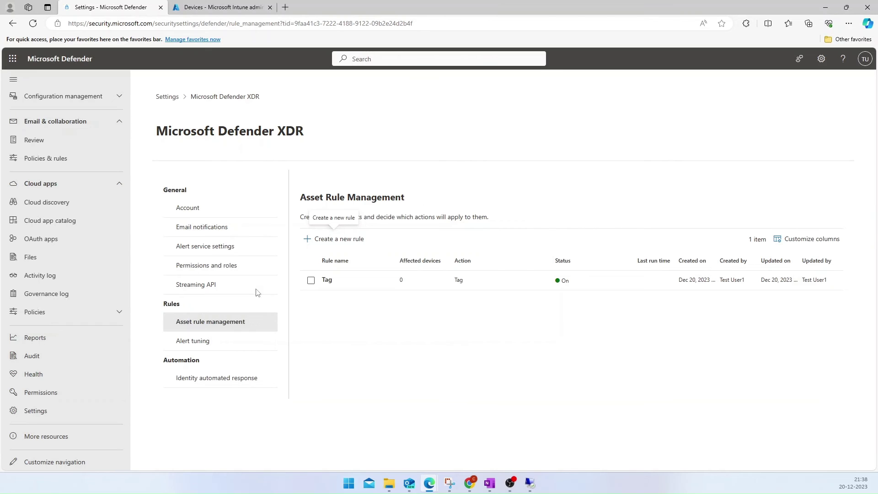
Open the API explorer under Partners and APIs and load the Add Device Tag sample query
scroll(64, 403, "up", 3)
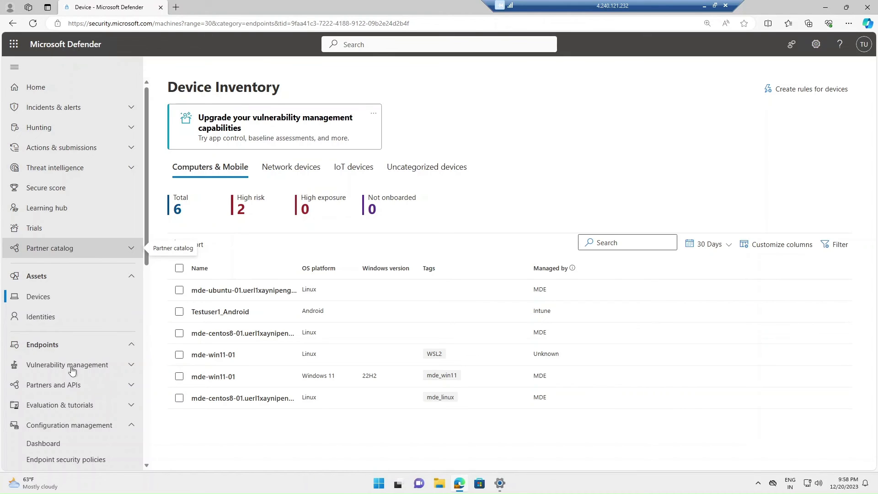
left_click(59, 387)
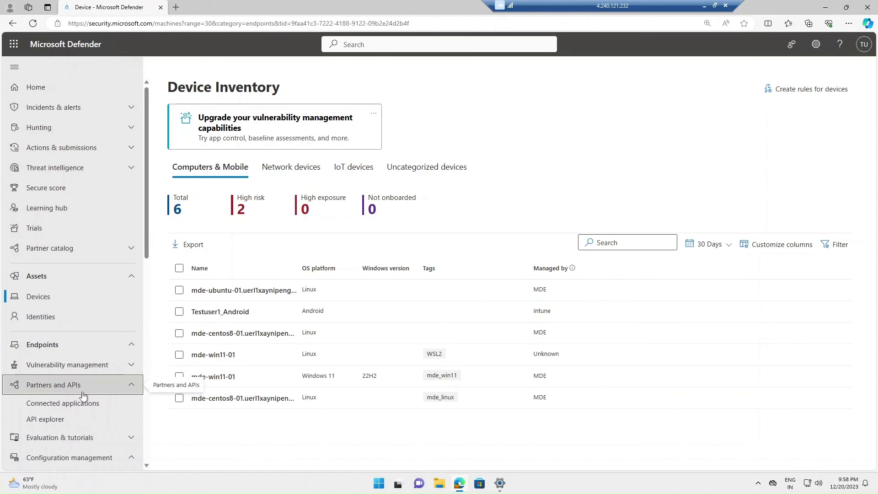
left_click(50, 428)
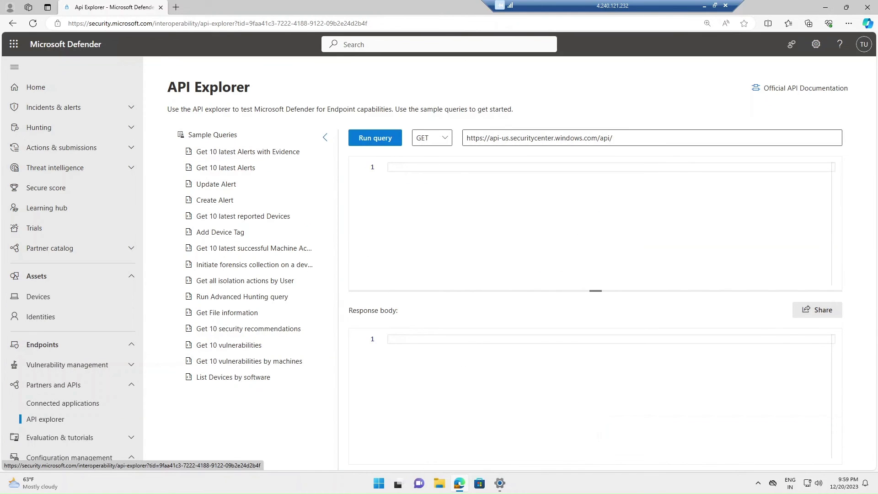
left_click(221, 235)
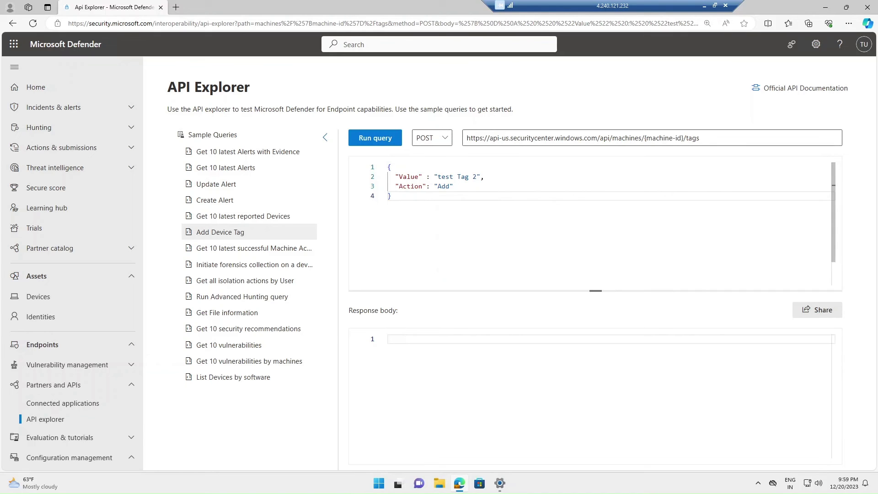
Examine the tag value in the sample request body and the machine-id placeholder in the request URL
left_click_drag(437, 177, 469, 177)
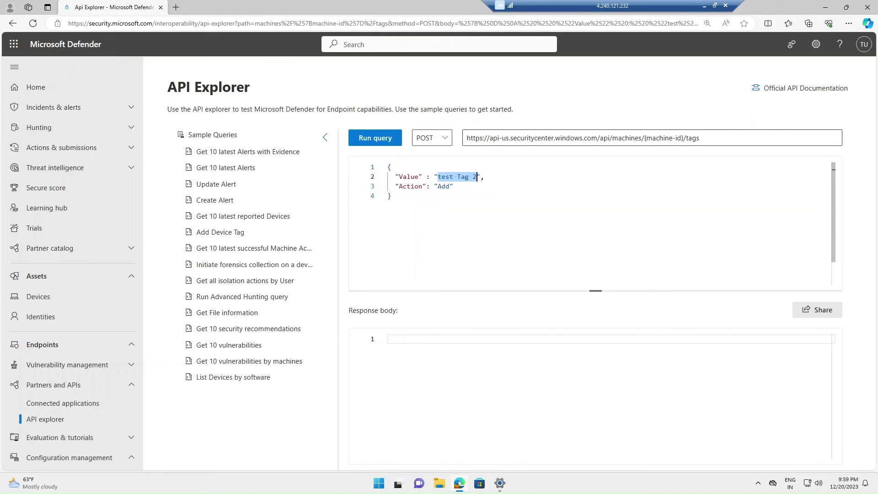
left_click(652, 138)
left_click_drag(646, 138, 676, 137)
left_click(437, 177)
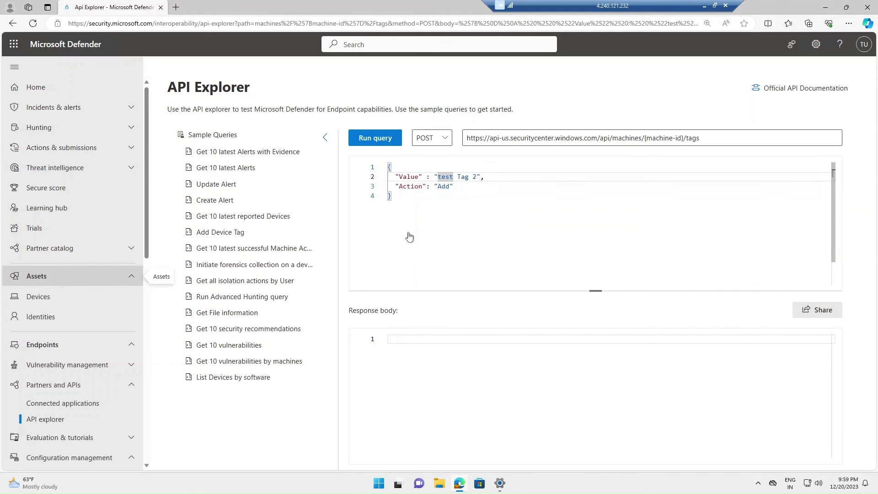
Change the sample request body to the tag value tag3 with the action Remove
left_click(435, 176)
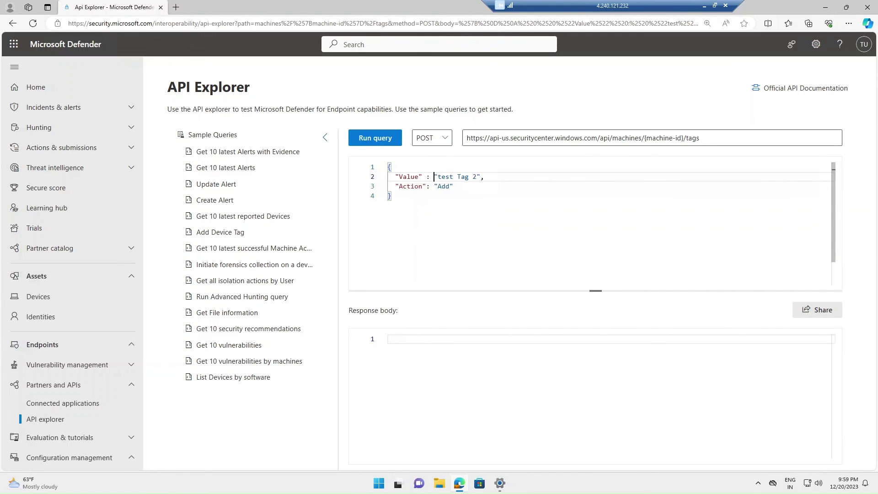
left_click_drag(438, 177, 477, 176)
key("BackSpace")
type("tag3")
double_click(443, 186)
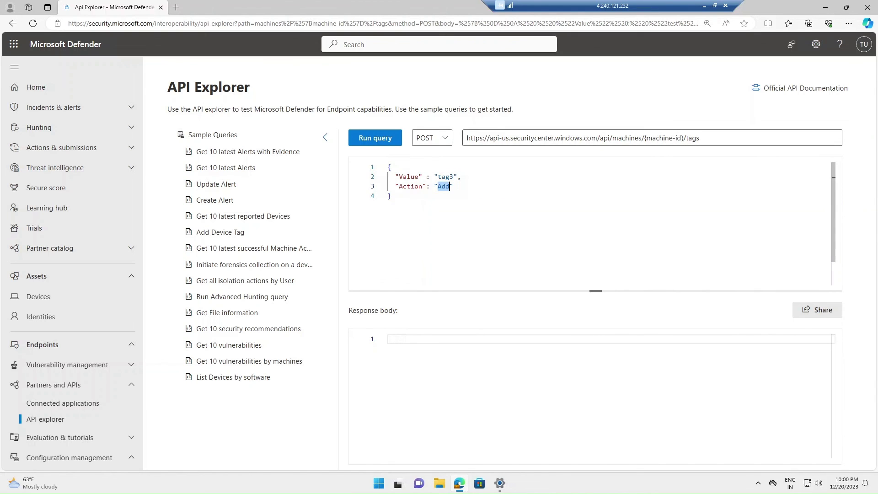
type("Remove")
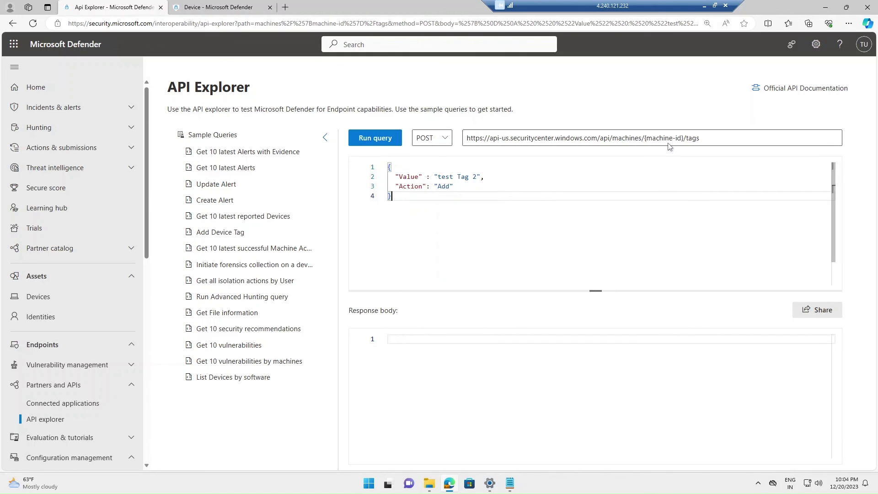
Copy the device ID from the mde-ubuntu-01 device page and paste it over {machine-id} in the API explorer's request URL
left_click(237, 7)
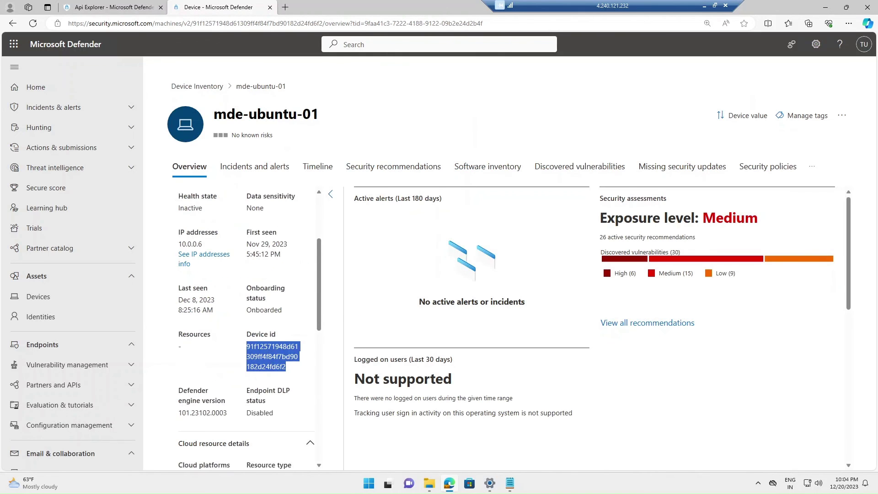
left_click(273, 352)
mouse_move(246, 333)
left_mouse_down()
mouse_move(256, 352)
mouse_move(281, 366)
mouse_move(246, 346)
left_mouse_up()
key("ctrl+c")
left_click(281, 366)
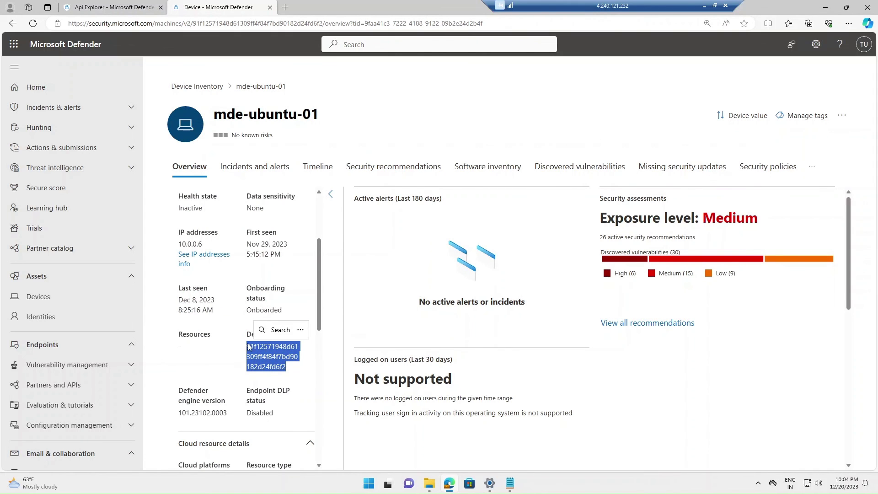
left_click(107, 7)
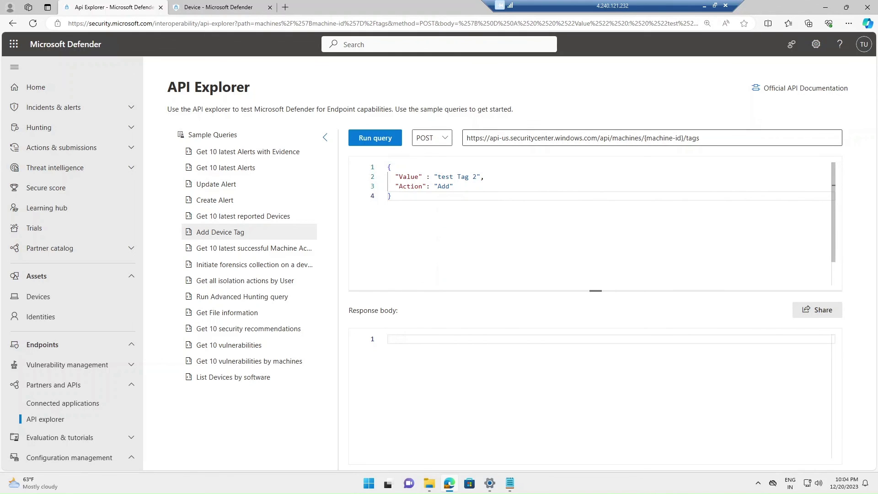
left_click_drag(644, 138, 684, 138)
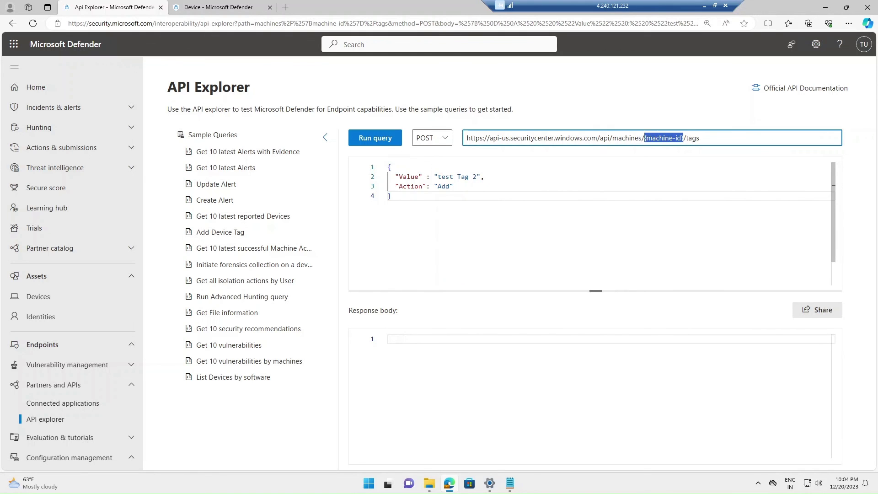
key("ctrl+v")
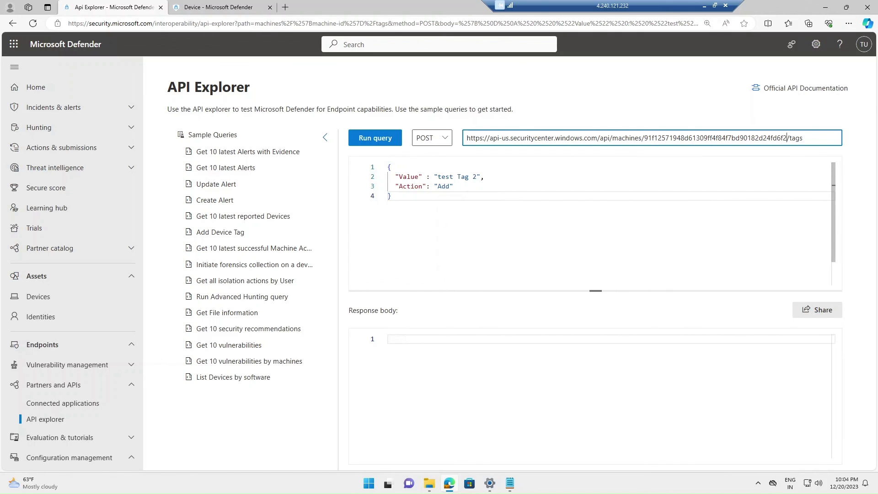
Set the tag value in the Add Device Tag request body to Test_api and run the POST query
left_click_drag(438, 176, 477, 177)
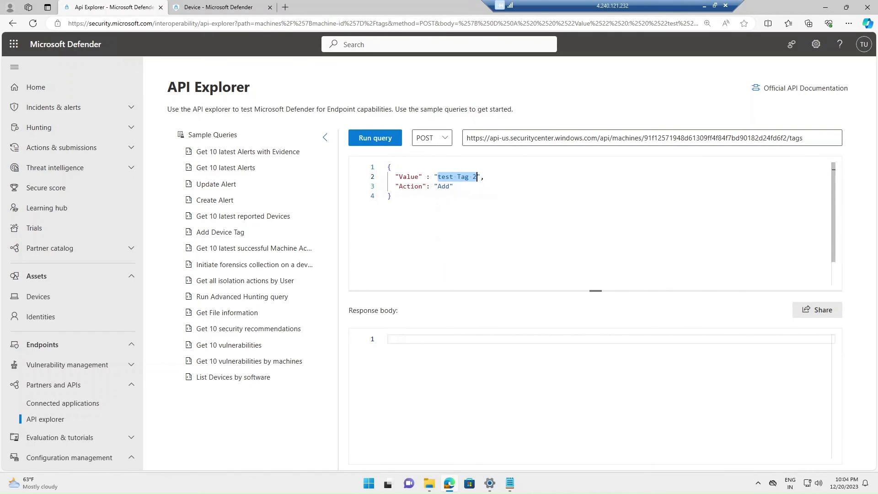
type("Test3")
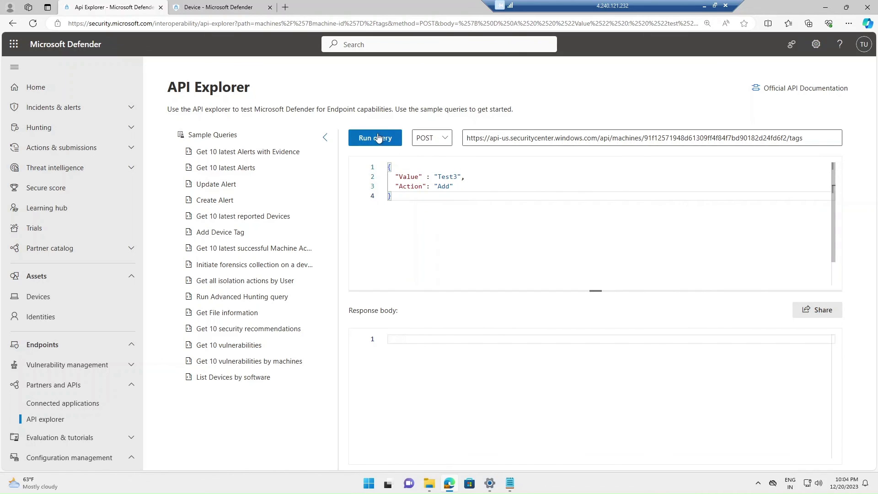
key("shift+Left")
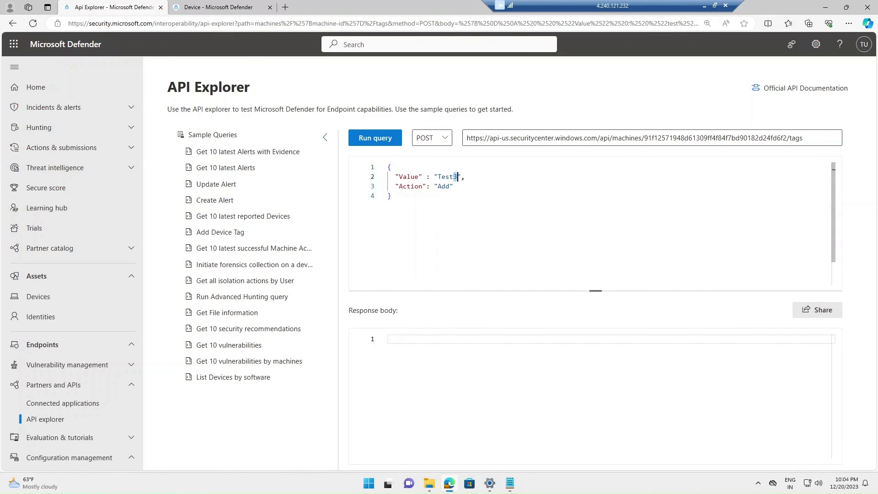
type("_api")
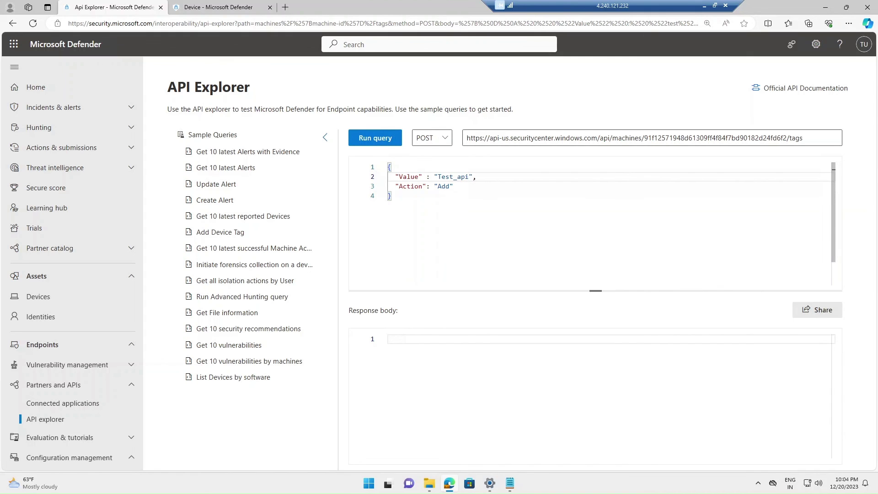
left_click(375, 138)
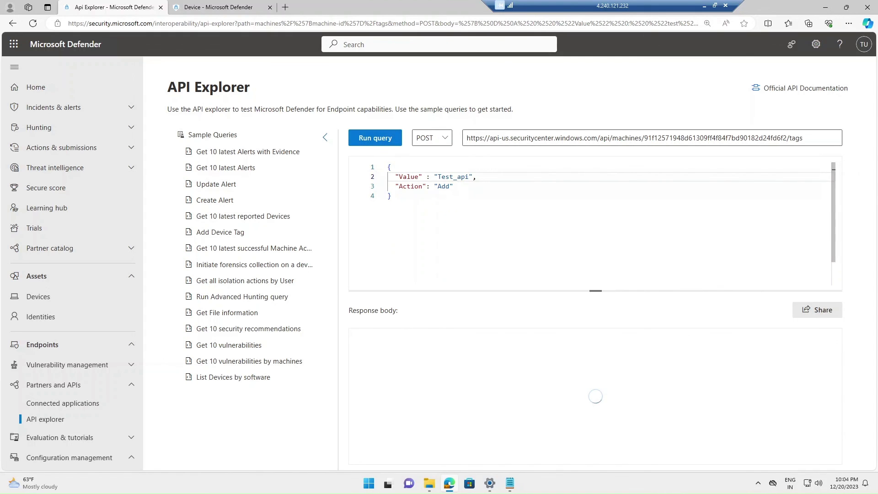